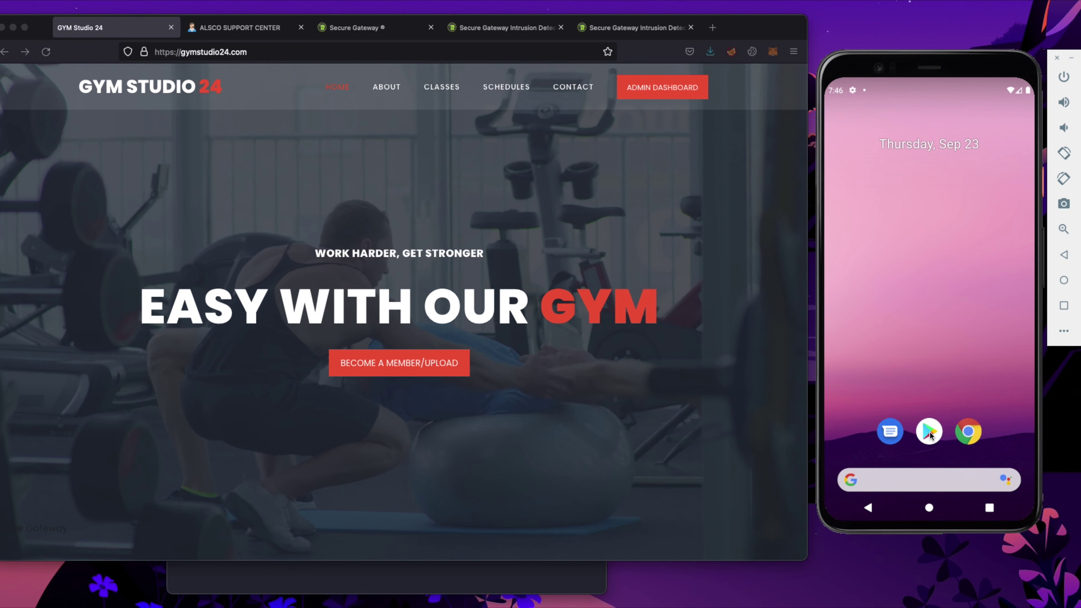
Search the Play Store for 'alsco' and install the ALSCO! app
left_click(876, 125)
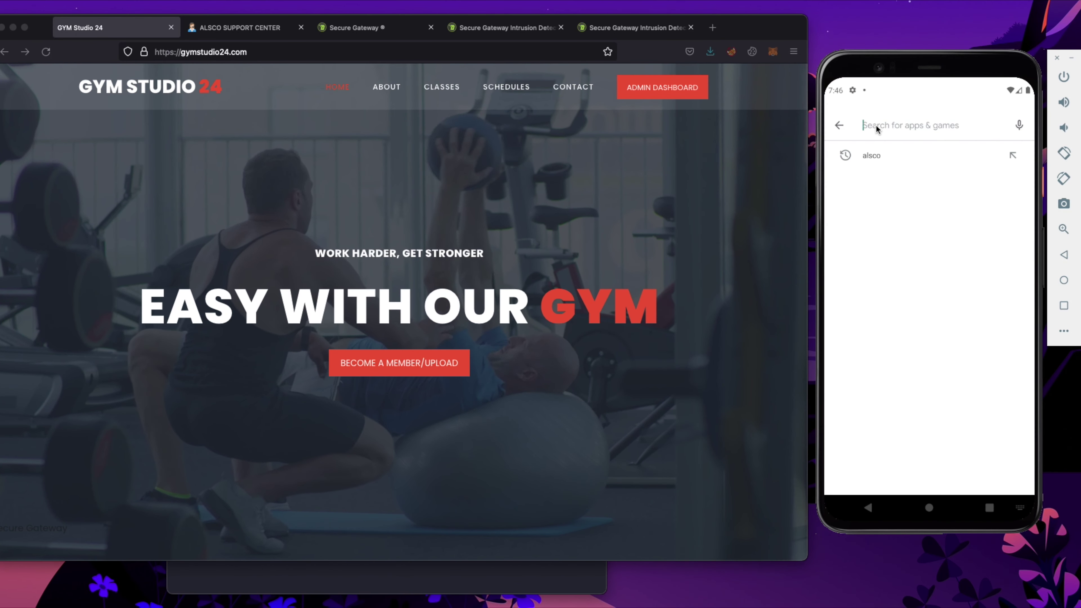
type("alsco")
key("Return")
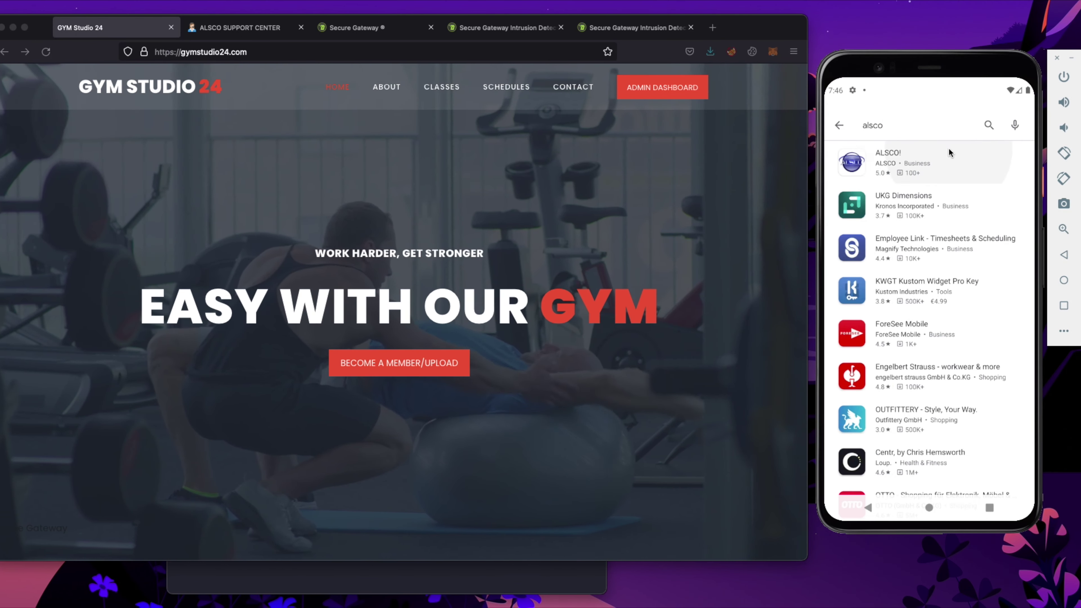
left_click(947, 151)
left_click(929, 245)
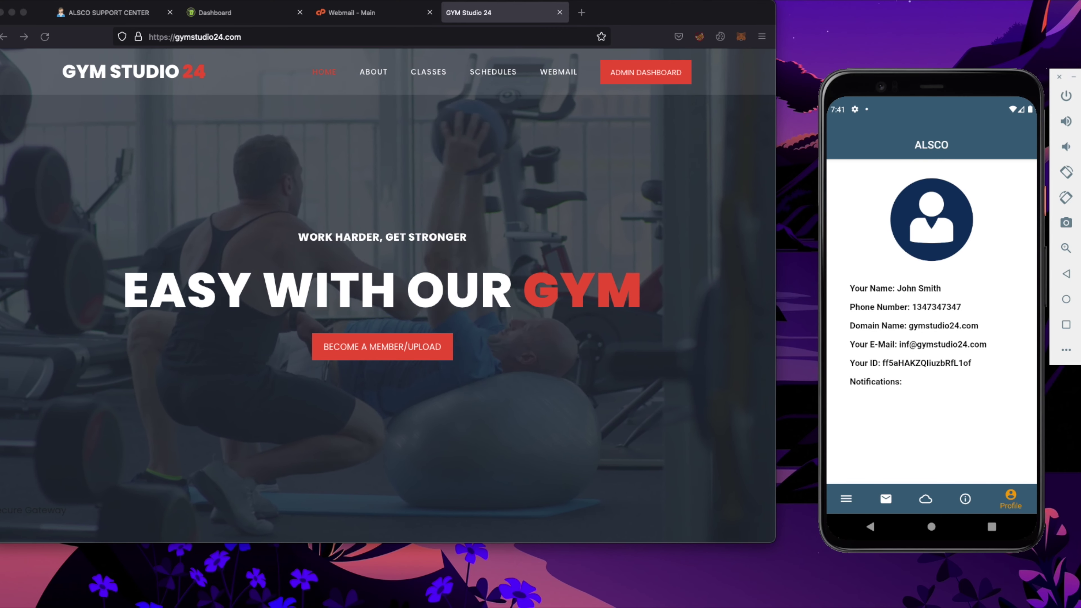
View the Members section of the ALSCO Support Center portal: three authorized members, all Android
left_click(108, 13)
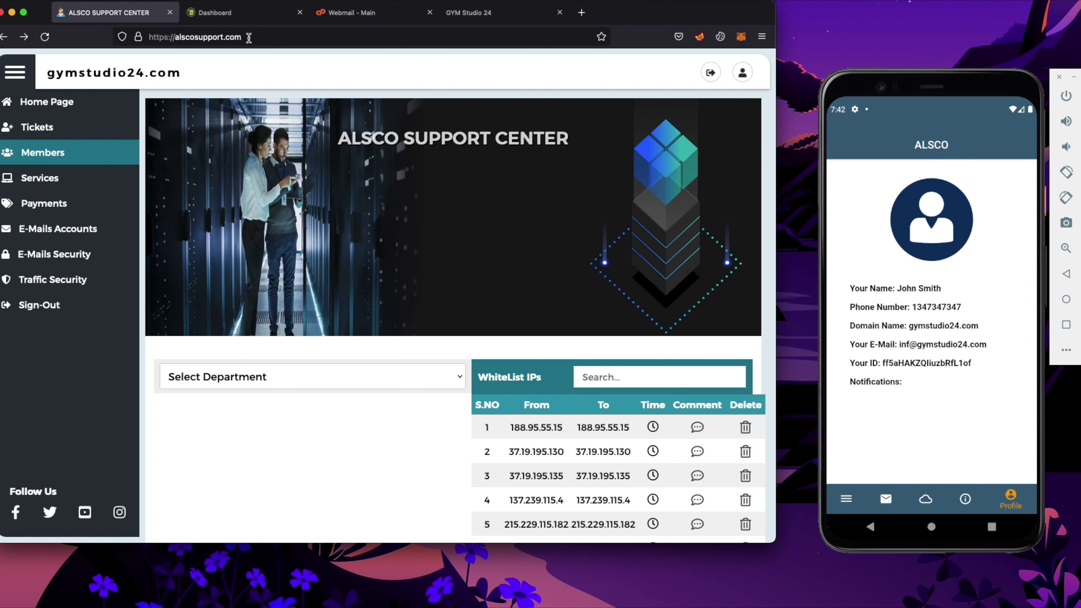
left_click(79, 155)
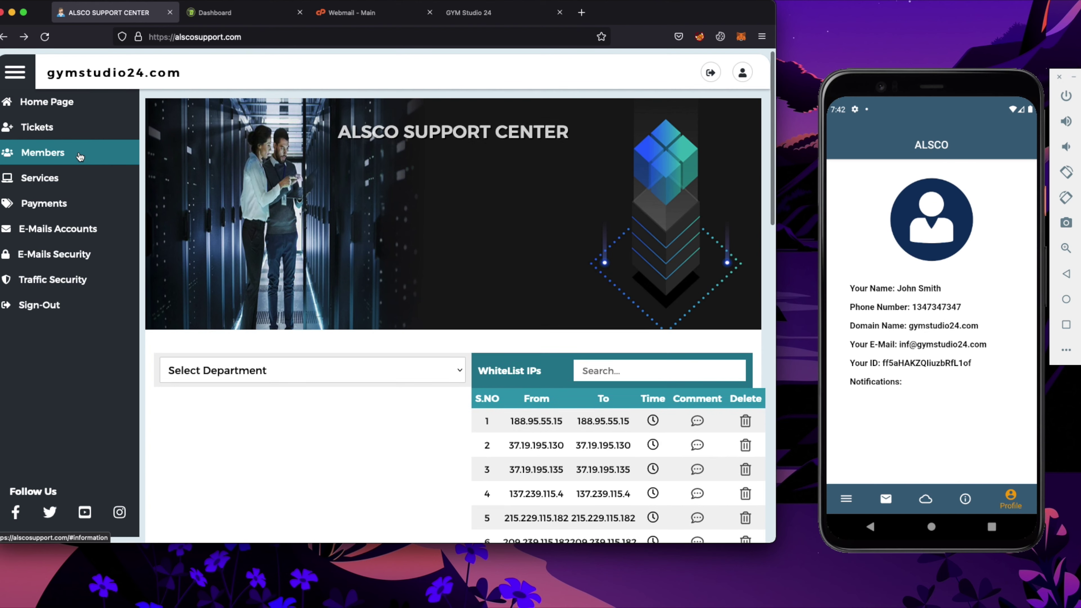
scroll(207, 227, "up", 5)
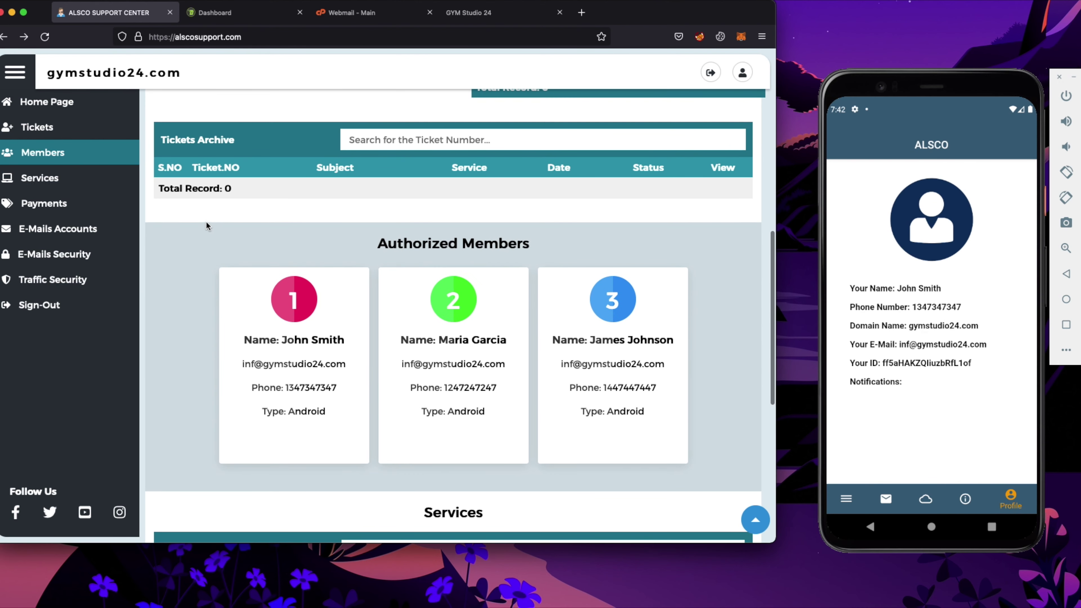
scroll(492, 169, "down", 3)
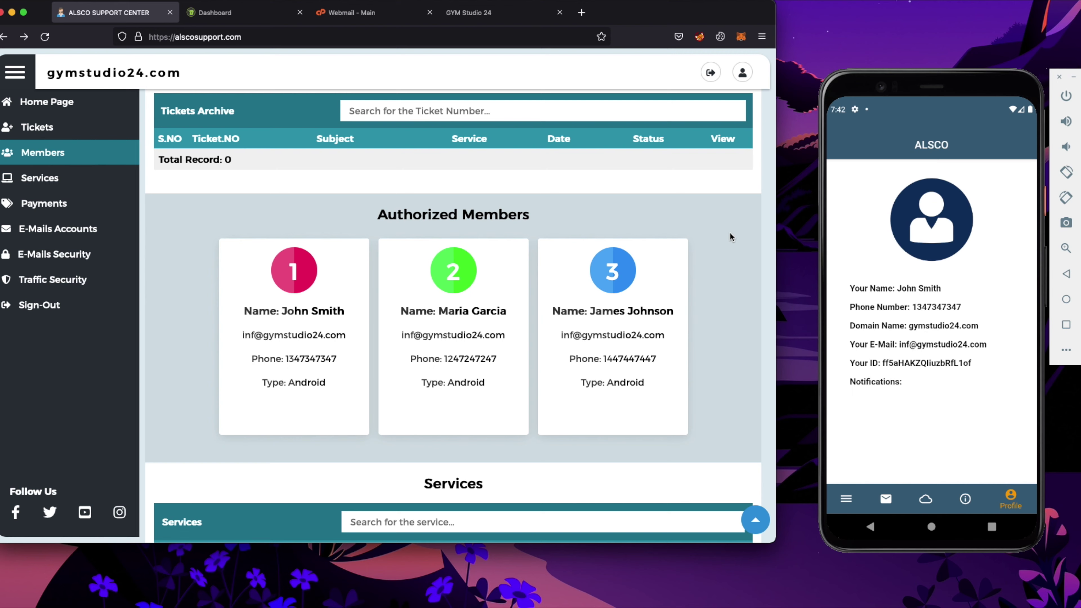
scroll(696, 276, "up", 1)
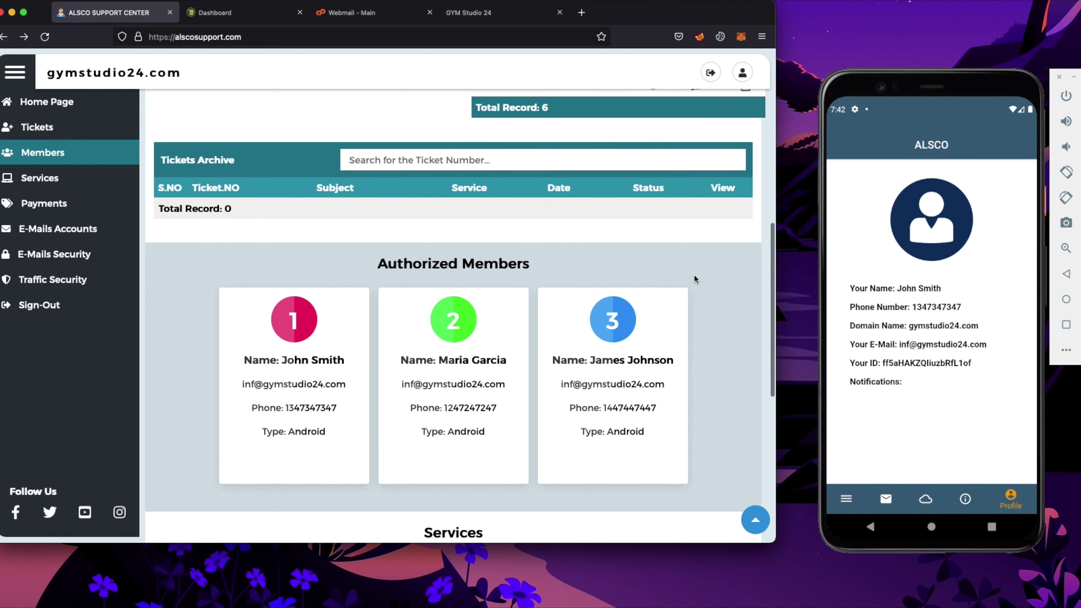
scroll(200, 213, "up", 6)
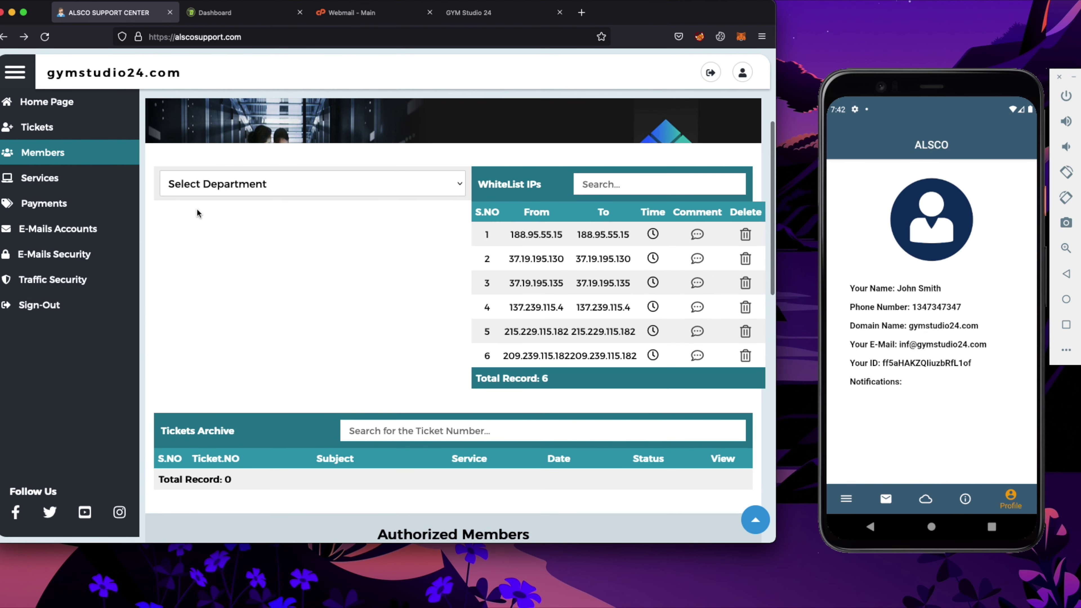
scroll(197, 213, "down", 7)
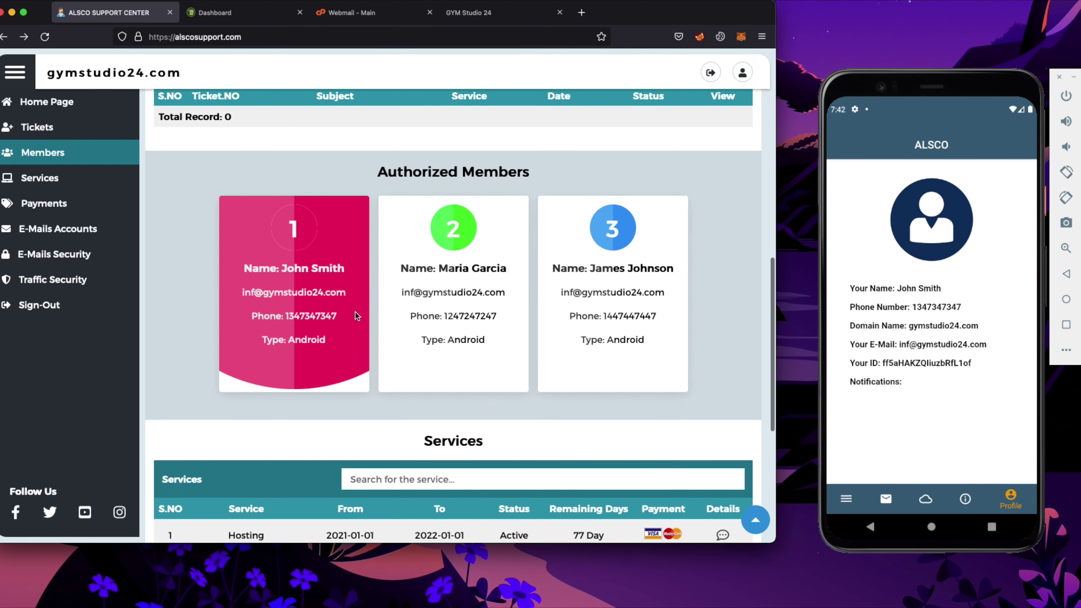
scroll(536, 271, "up", 2)
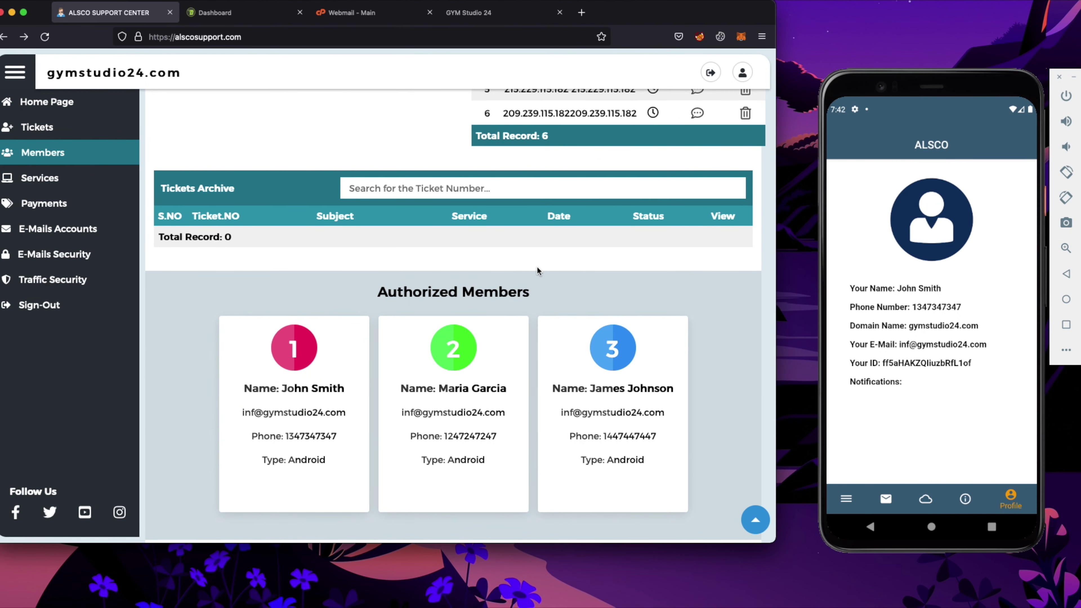
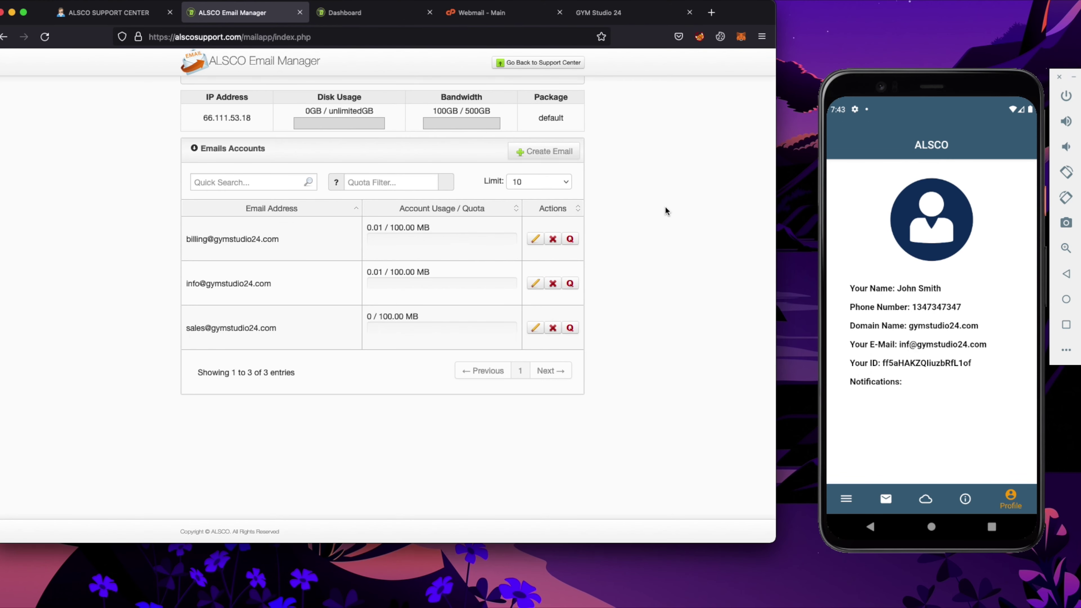
Create a 100 MB mailbox named 'test' with a password, without saving the browser login
left_click(547, 153)
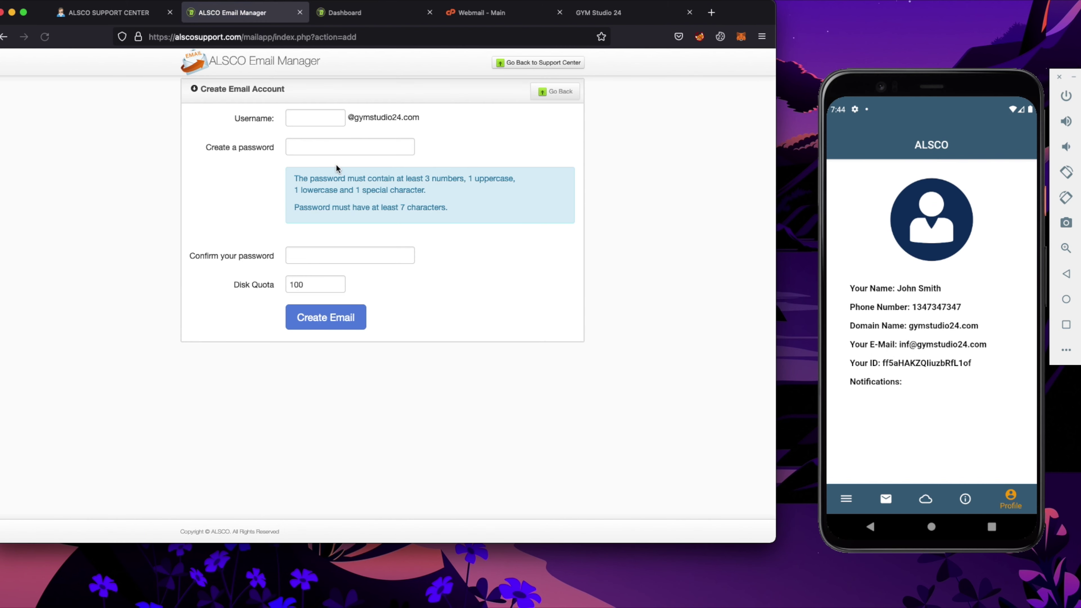
left_click(317, 112)
type("test")
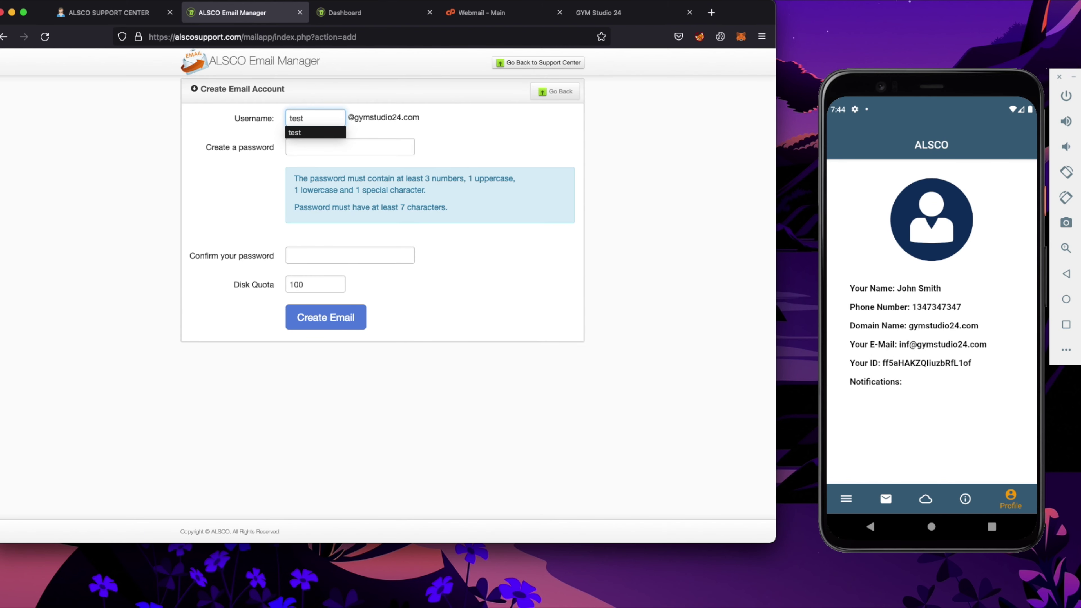
key("super+Tab")
left_click(334, 329)
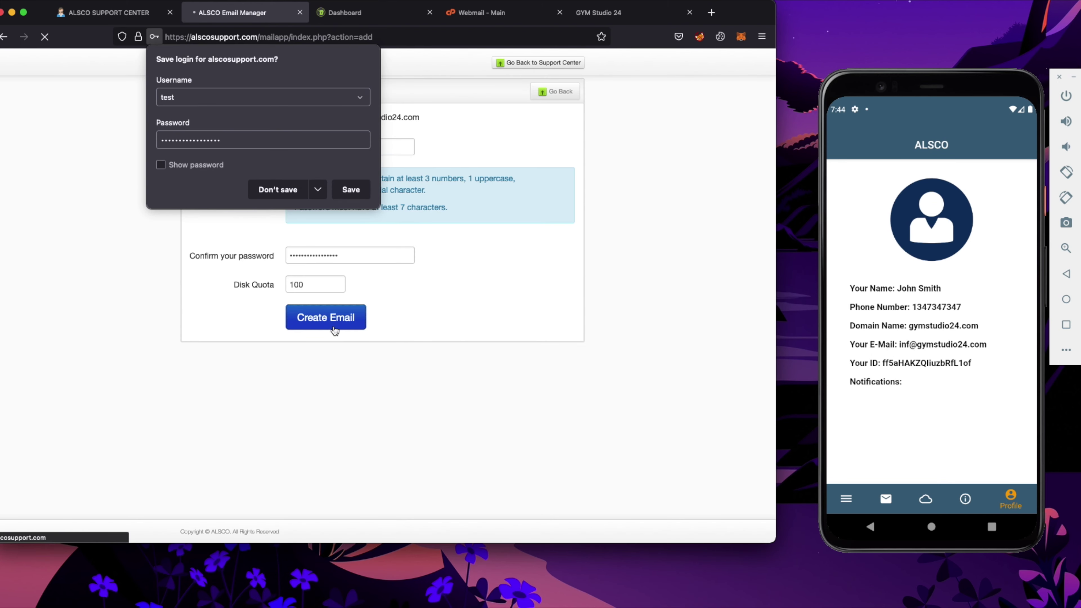
left_click(292, 191)
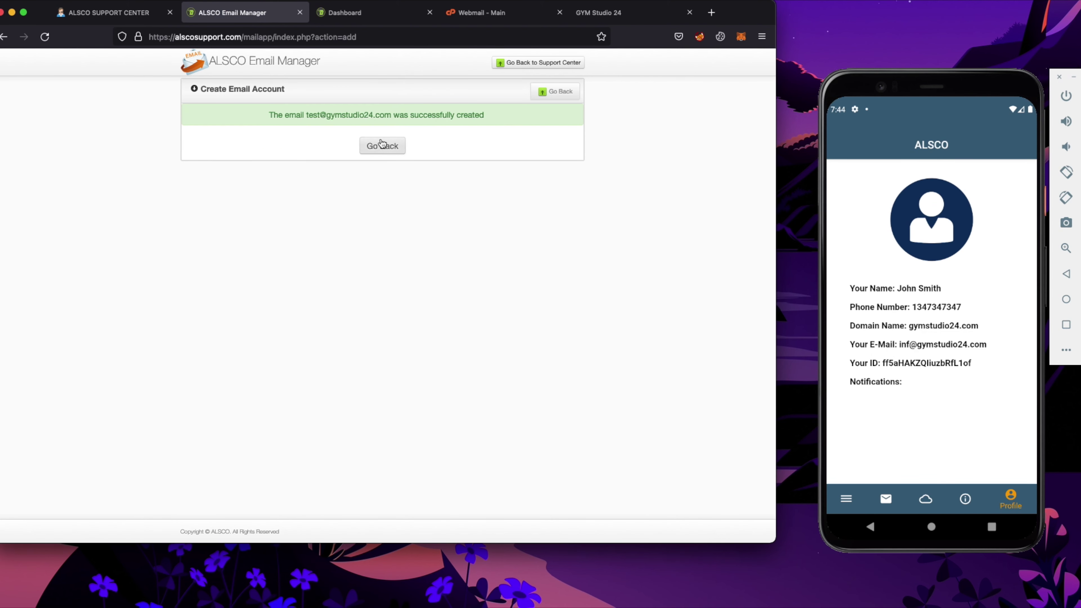
left_click(380, 145)
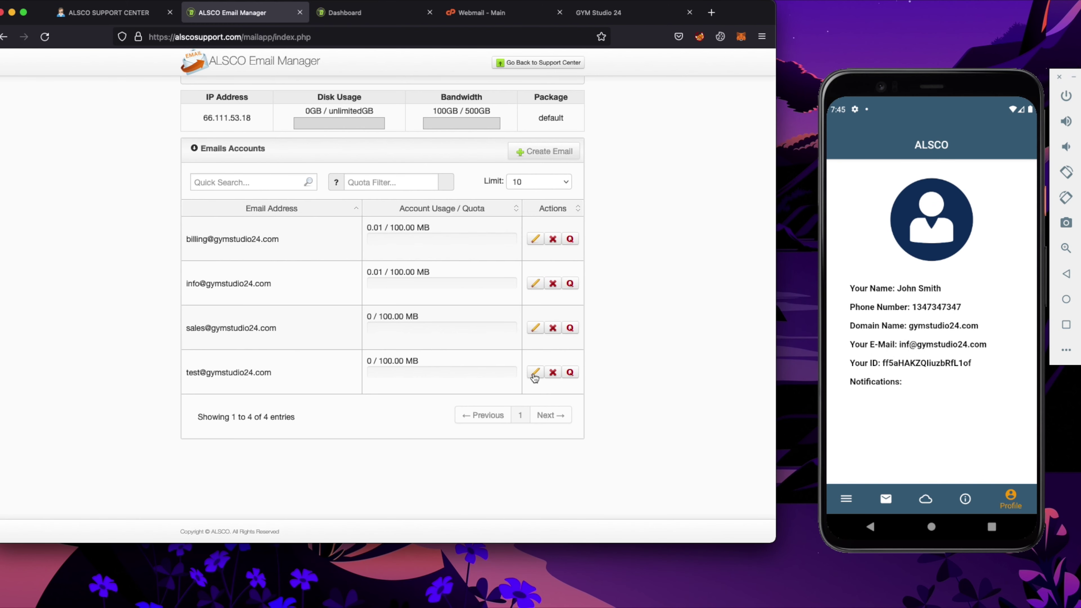
Set and confirm a new password for the test mailbox, then return to the accounts list
left_click(535, 373)
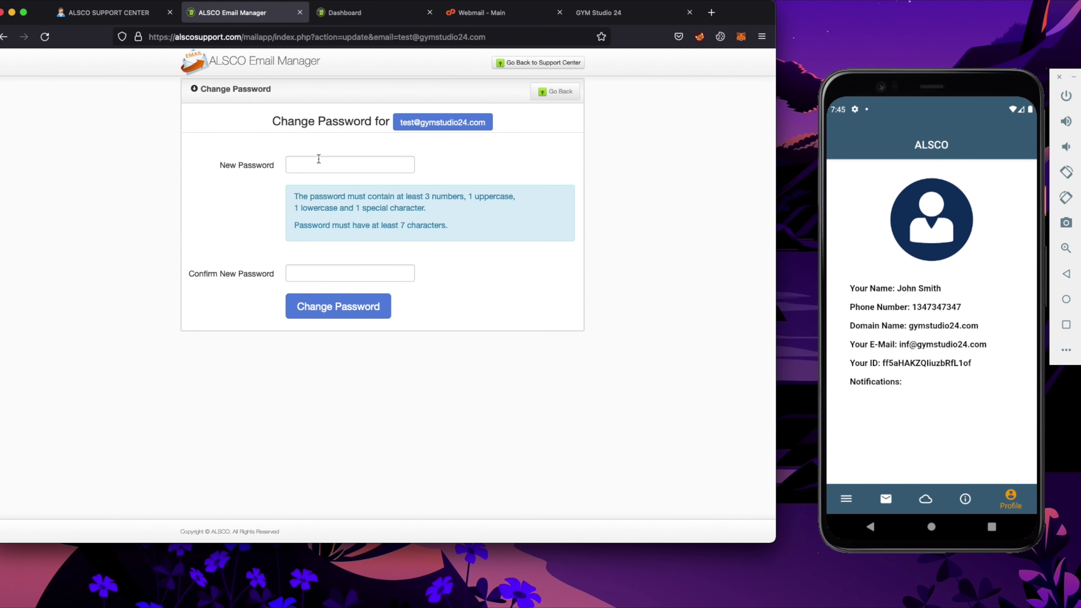
left_click(311, 167)
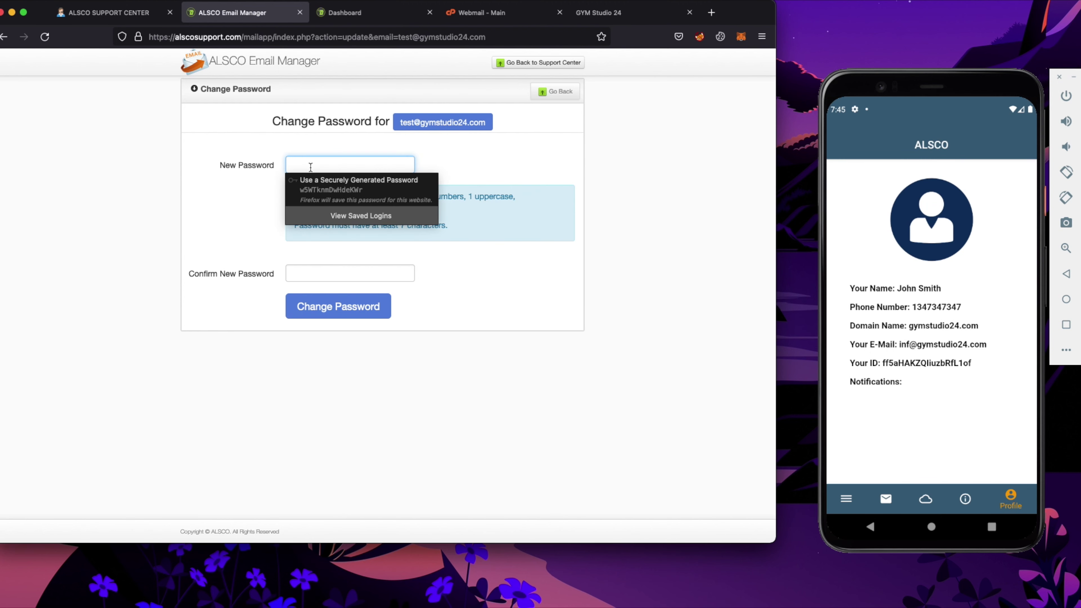
key("Down")
key("Return")
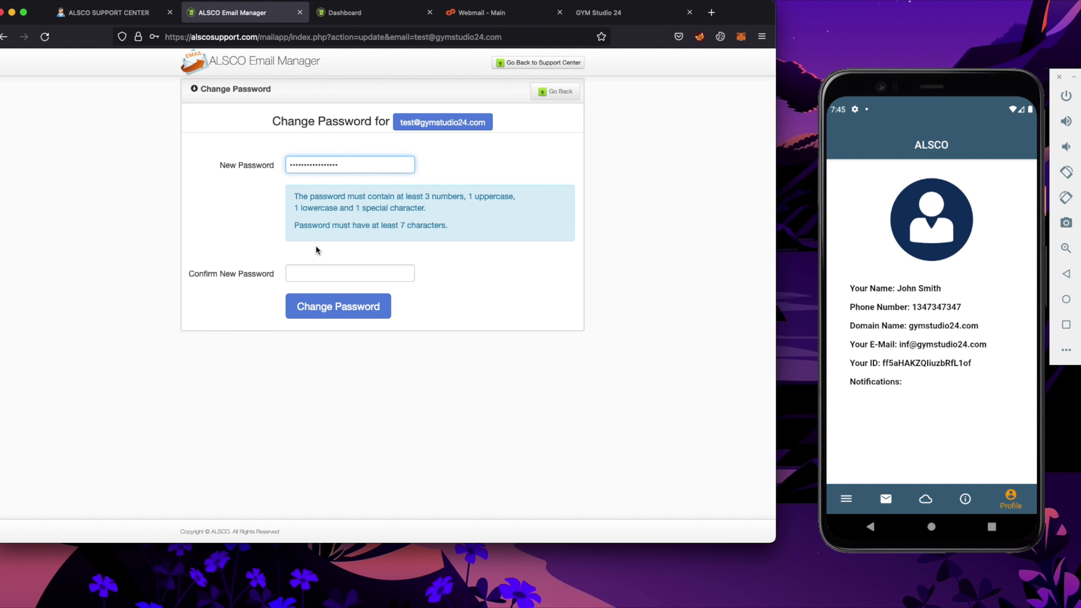
key("super+v")
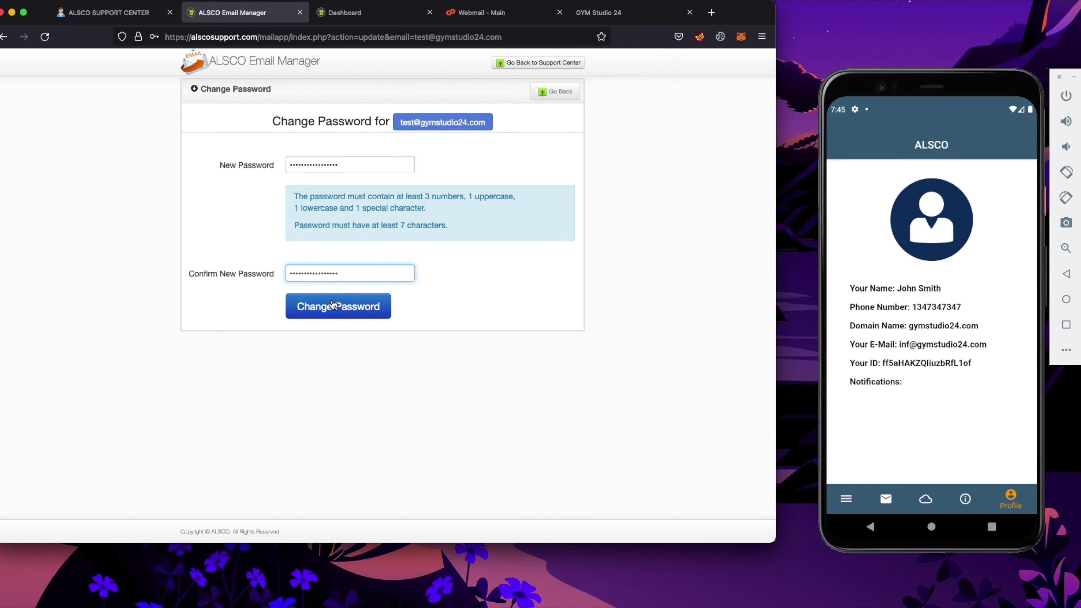
left_click(333, 306)
left_click(290, 192)
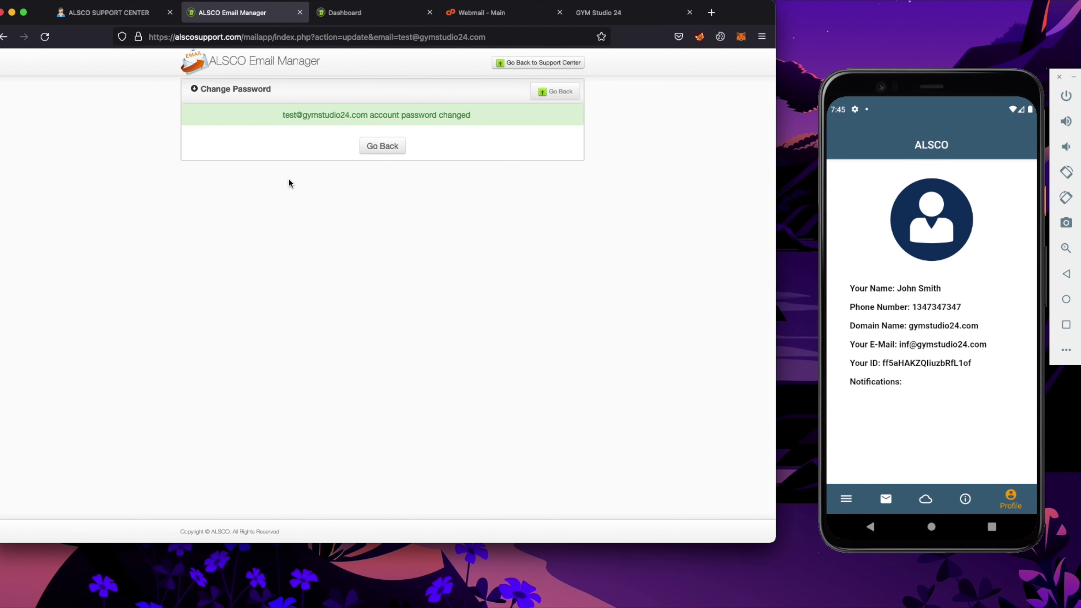
left_click(379, 146)
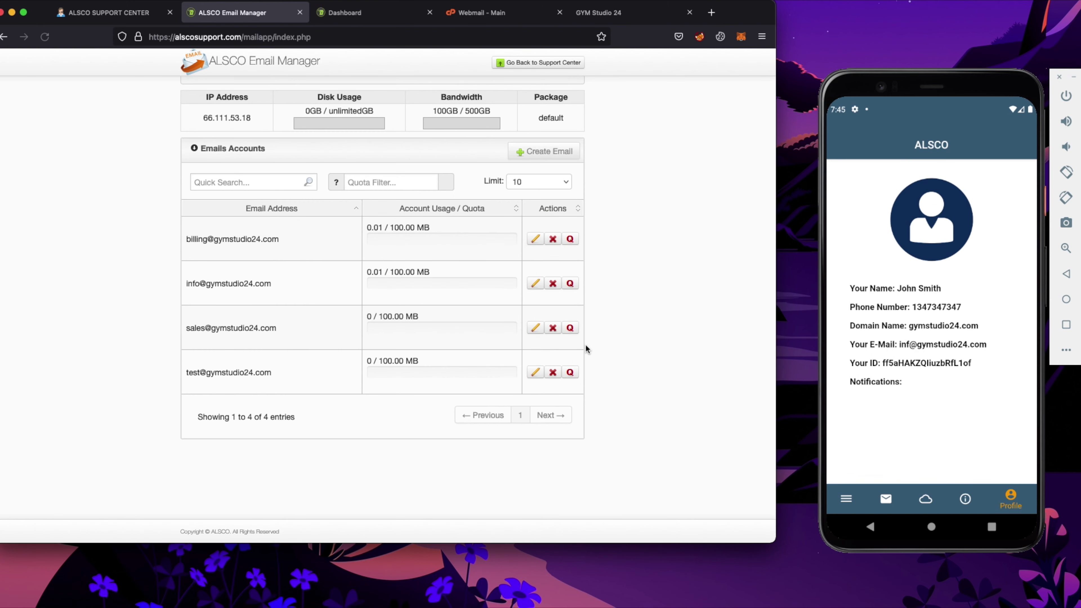
Raise the test mailbox quota to 500 MB, then delete the test account
left_click(571, 373)
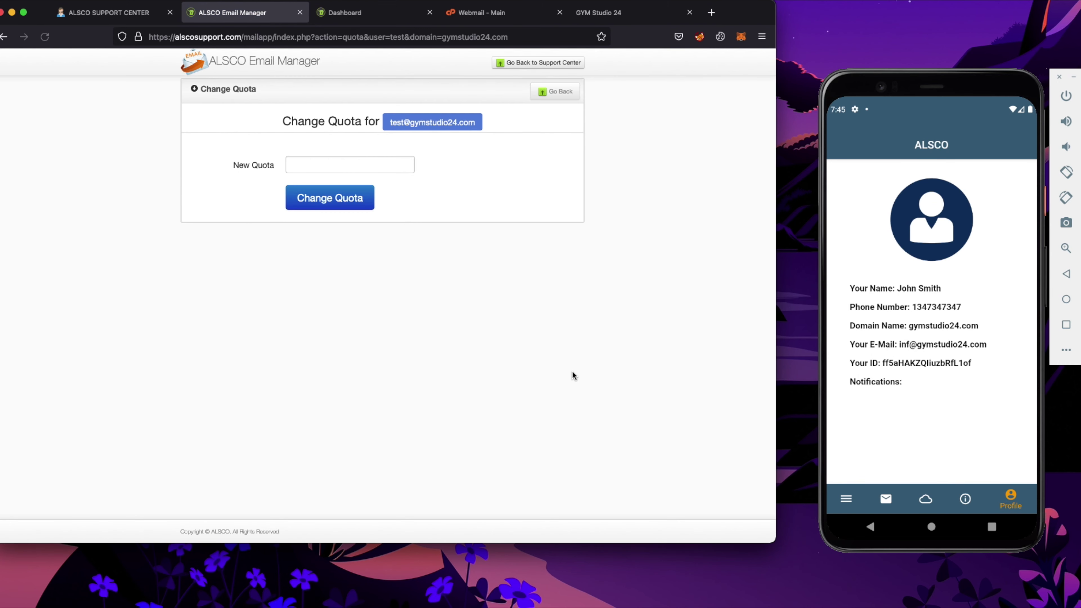
left_click(315, 170)
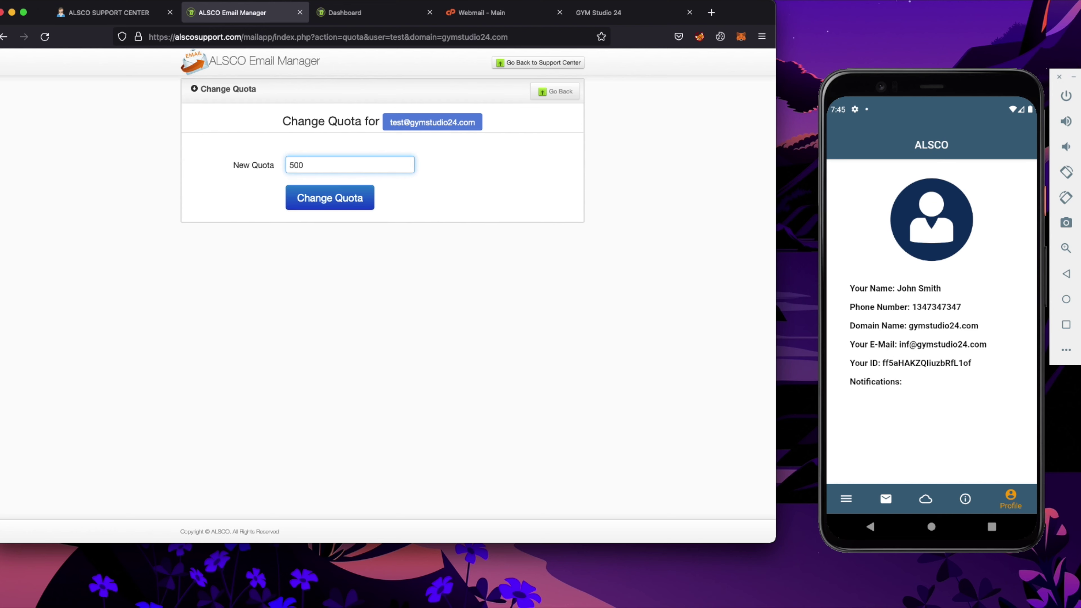
left_click(315, 196)
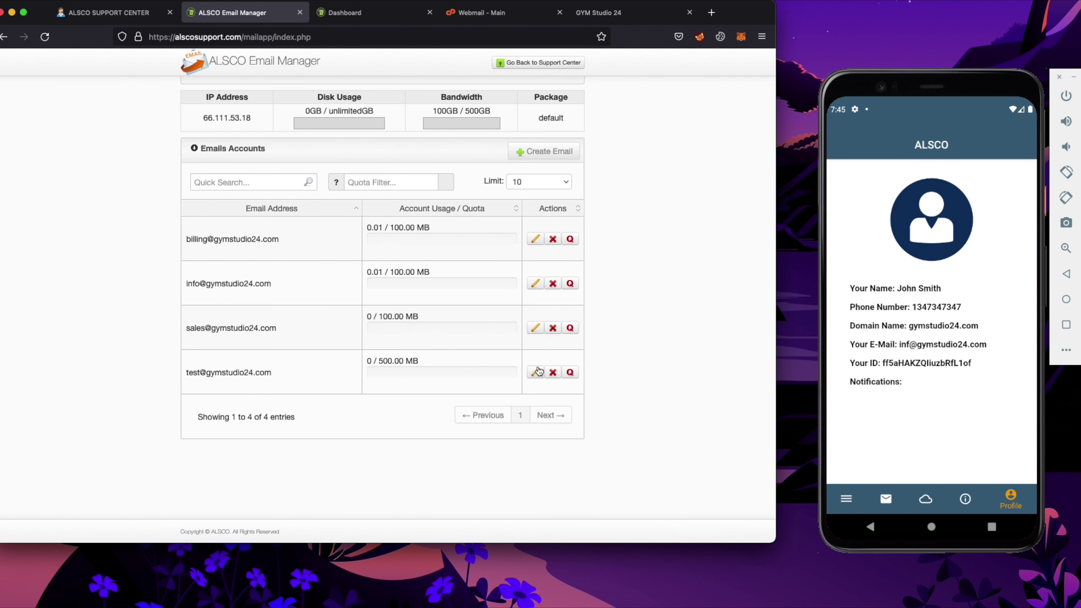
left_click(552, 372)
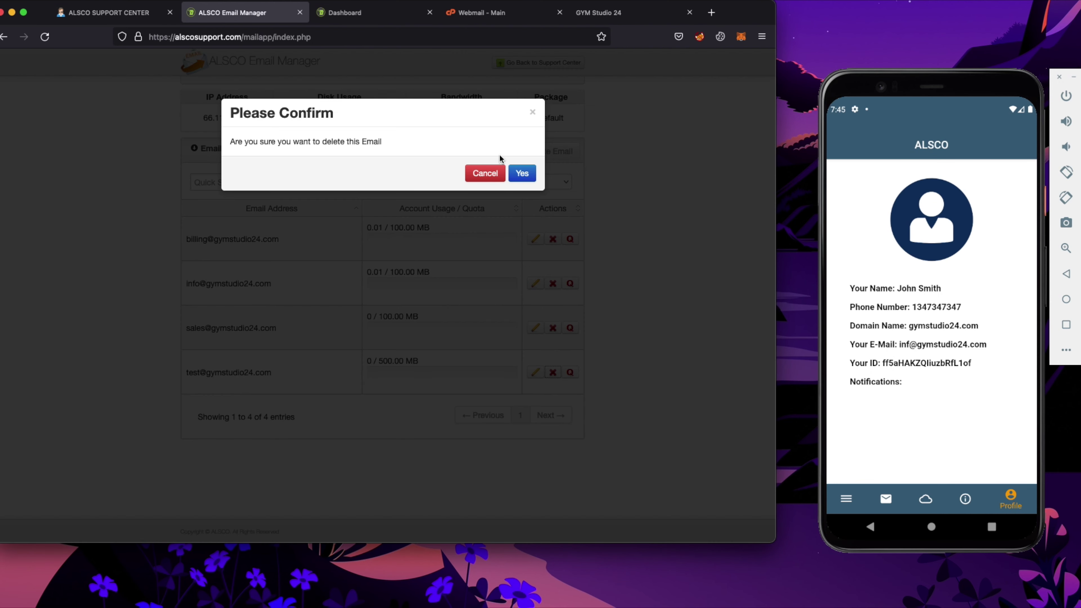
left_click(524, 173)
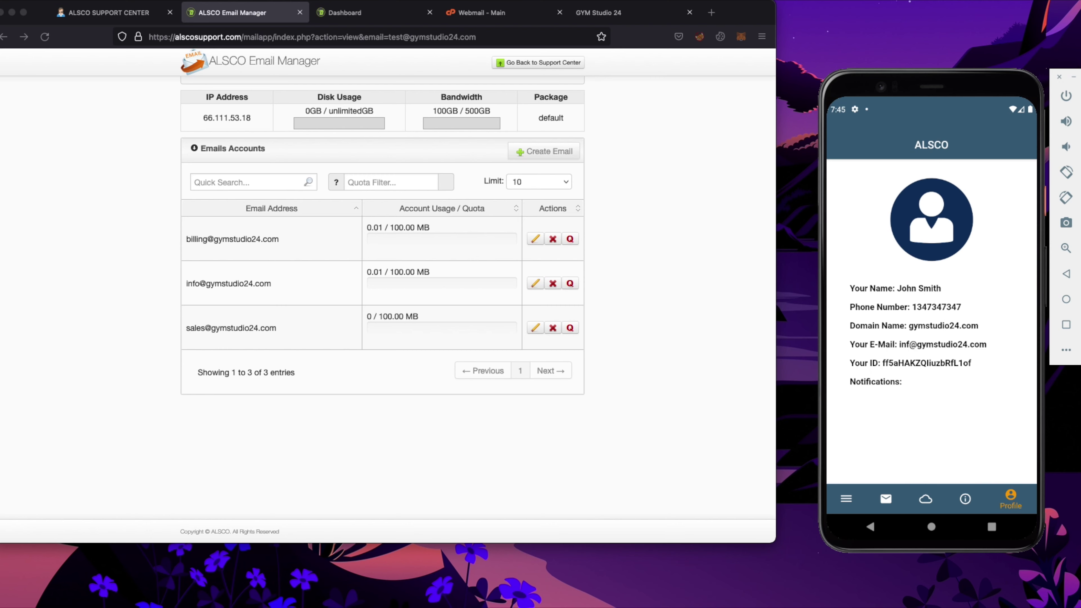
In the Support Center's E-Mails Security form, enter 'Test' as both Arabic and English full names
left_click(121, 18)
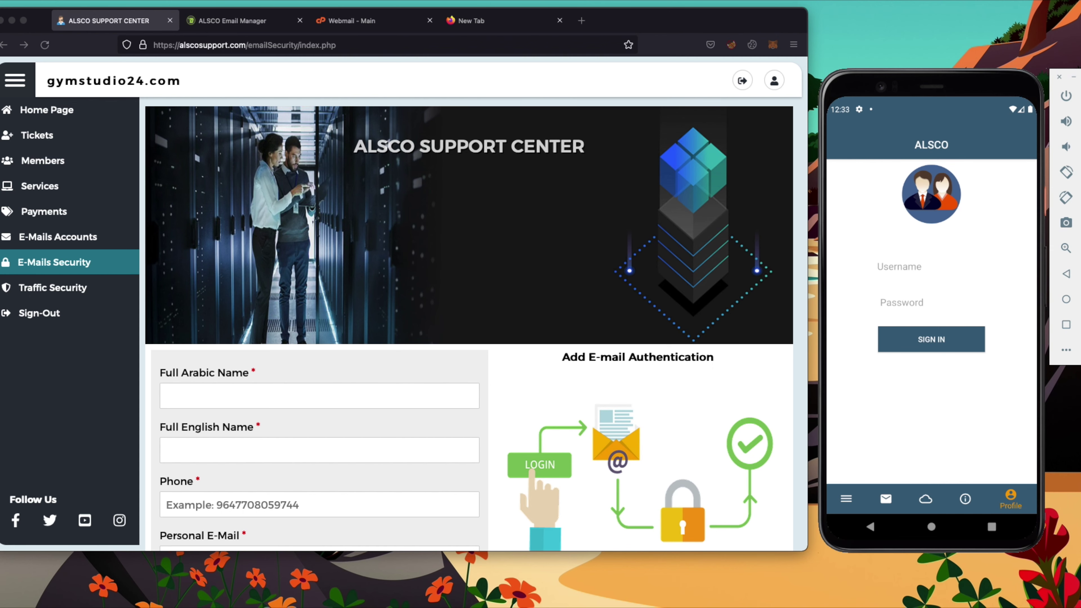
scroll(238, 400, "down", 3)
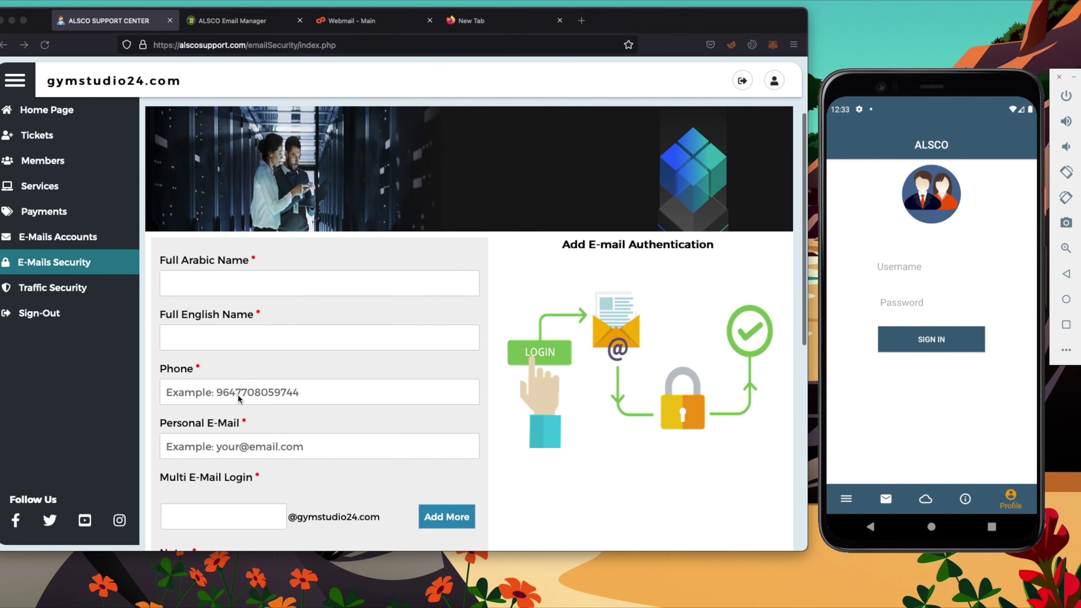
scroll(246, 271, "down", 4)
scroll(246, 272, "up", 6)
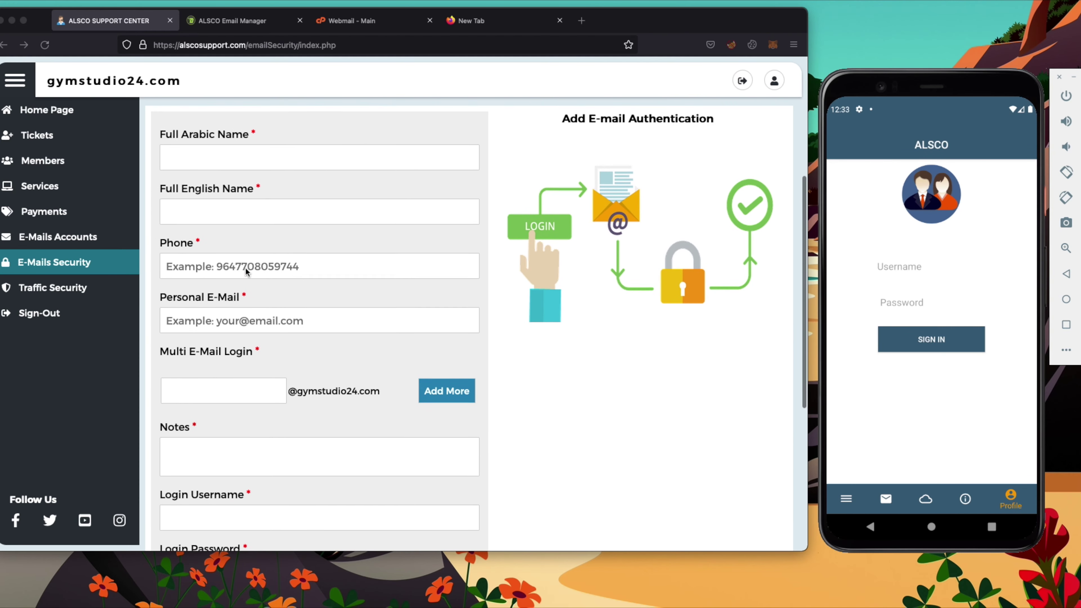
left_click(248, 249)
type("Test")
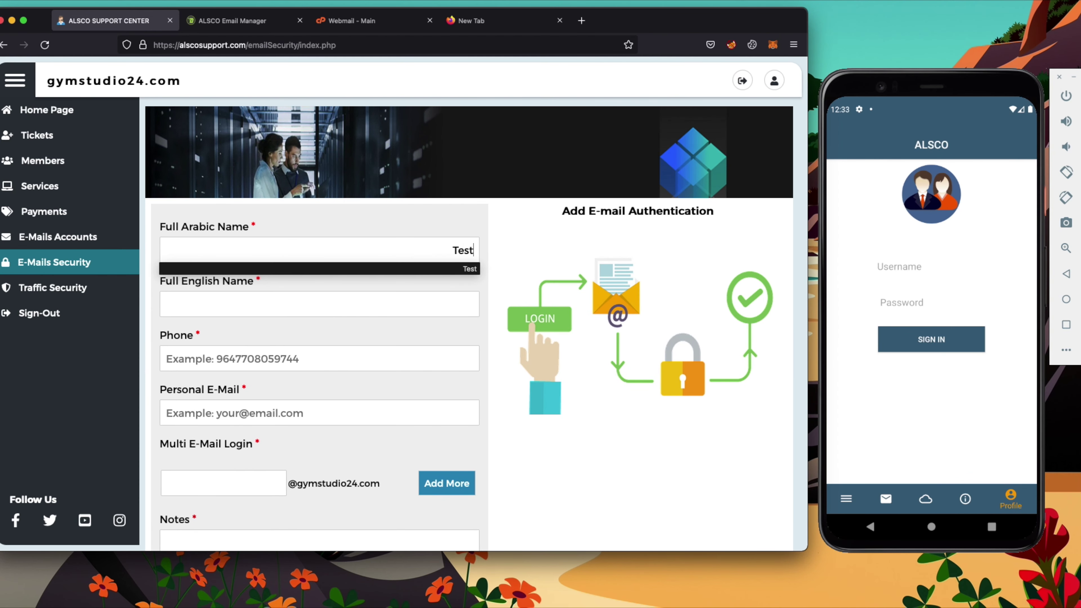
key("Tab")
type("Tes")
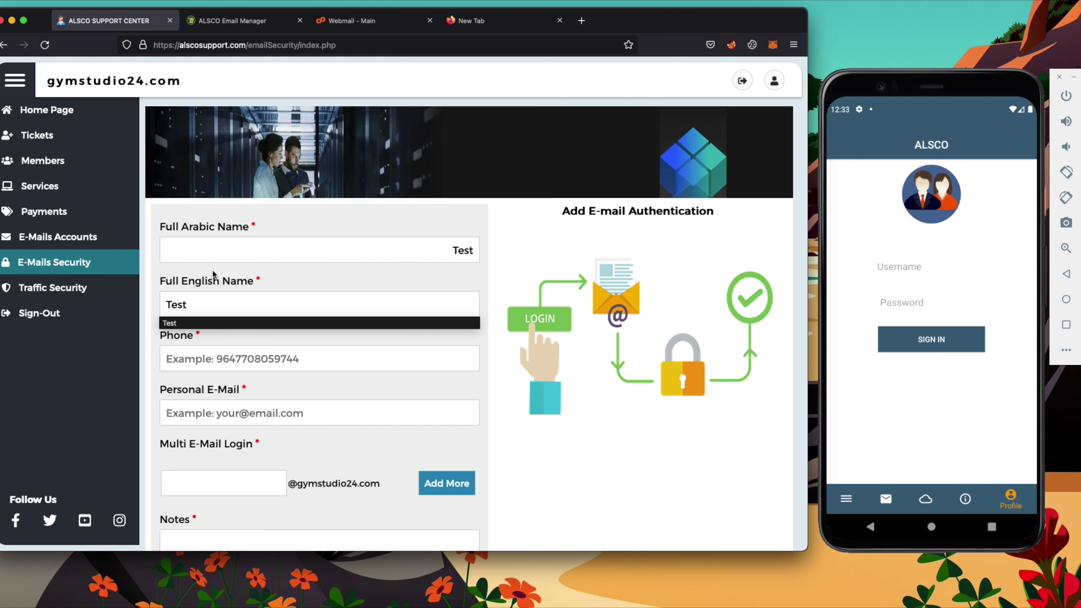
left_click(297, 298)
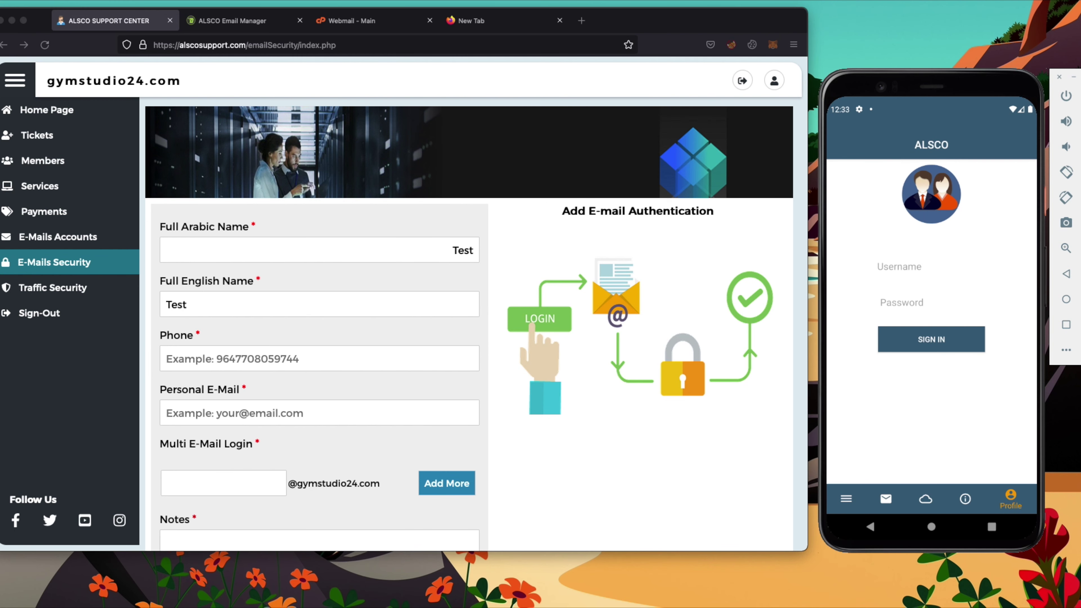
Paste the contact phone number and personal e-mail address into the form
left_click(241, 362)
key("super+v")
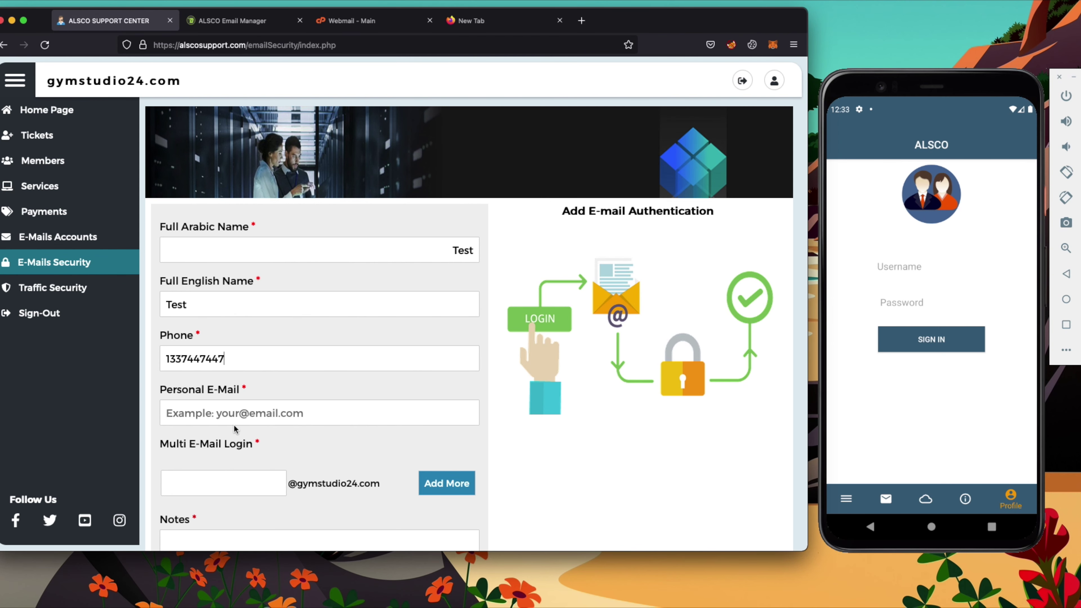
left_click(238, 409)
key("super+v")
scroll(425, 459, "down", 4)
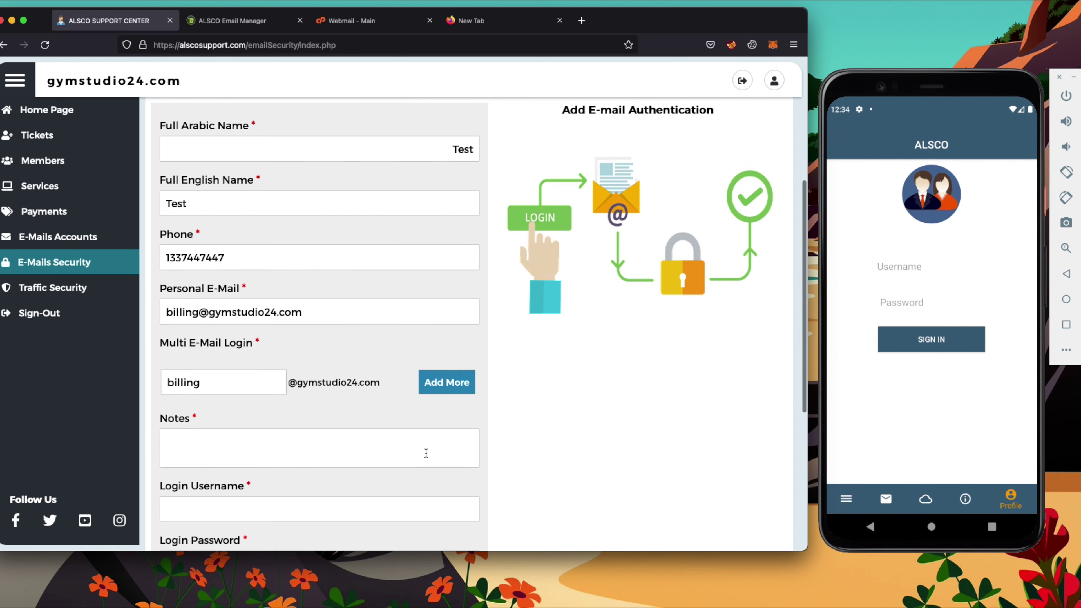
Add the note 'test' and the login username, then submit the authentication entry
left_click(316, 368)
type("test")
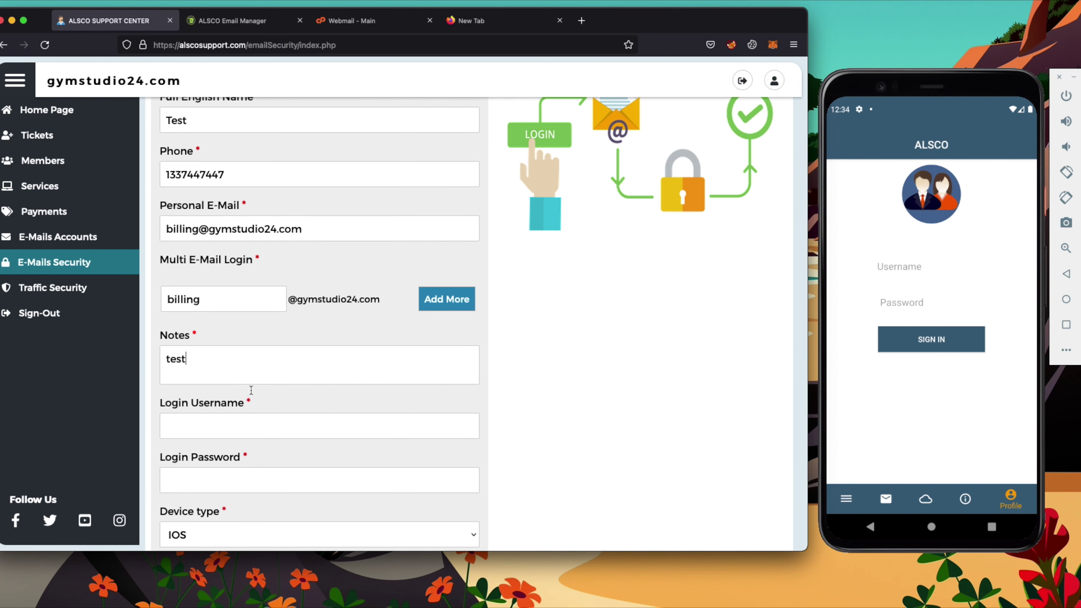
key("super+Tab")
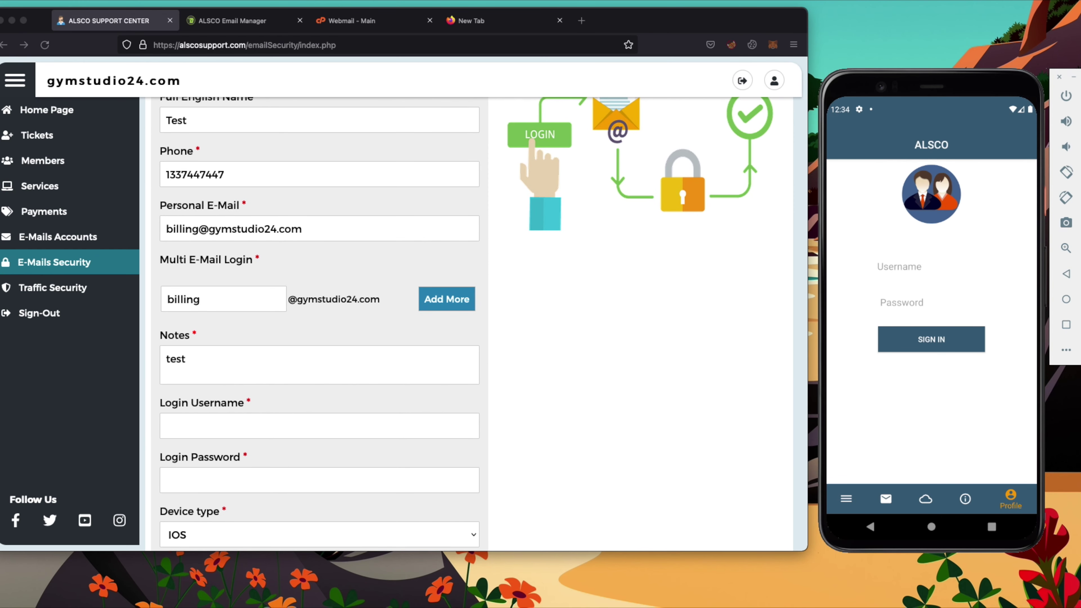
left_click(243, 432)
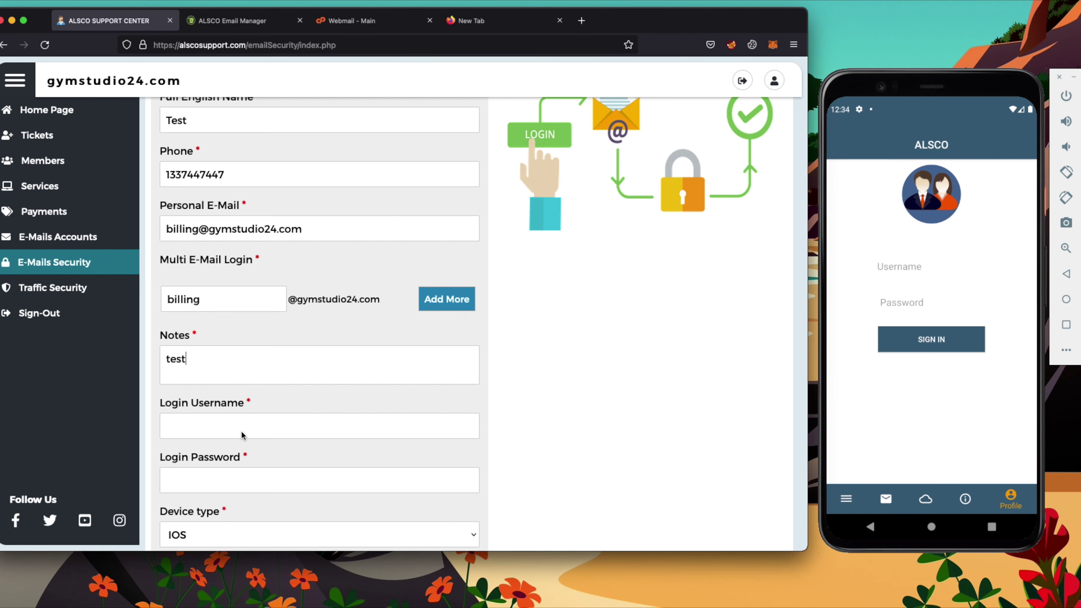
key("super+v")
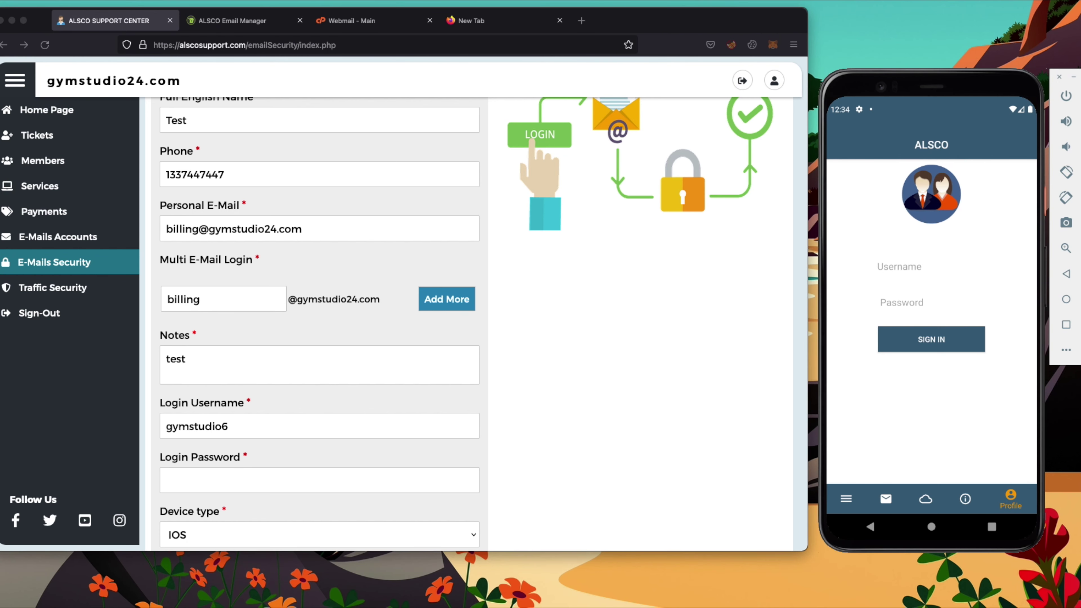
scroll(319, 383, "down", 3)
left_click(333, 456)
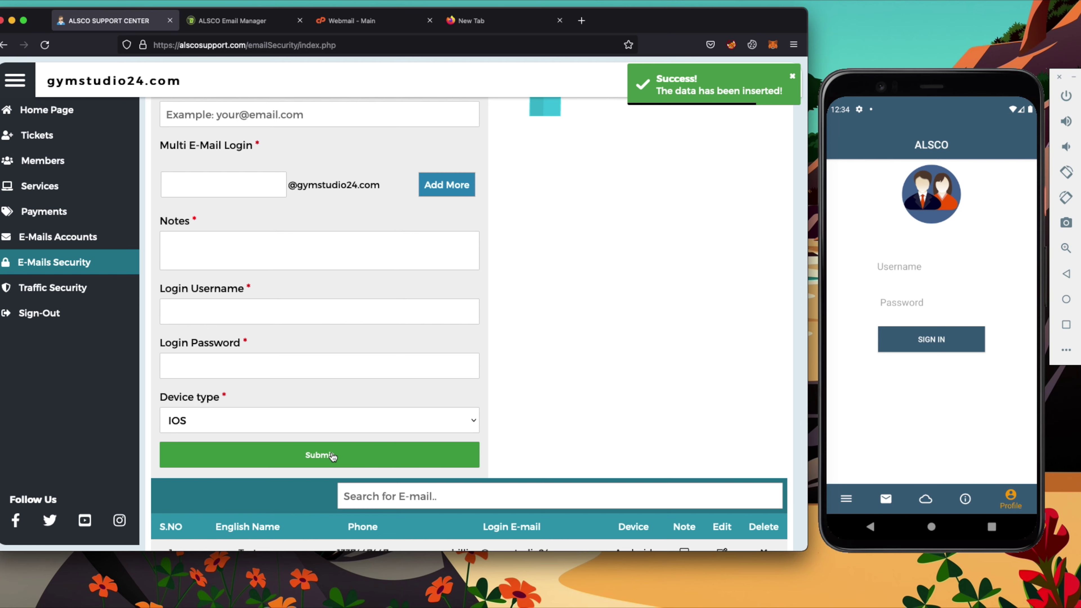
left_click(262, 22)
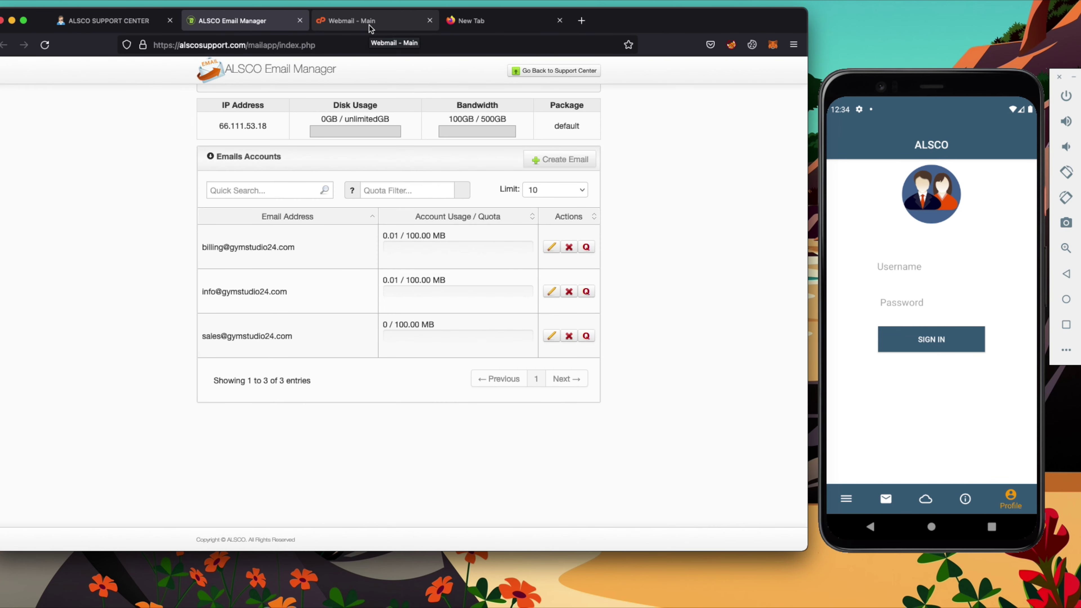
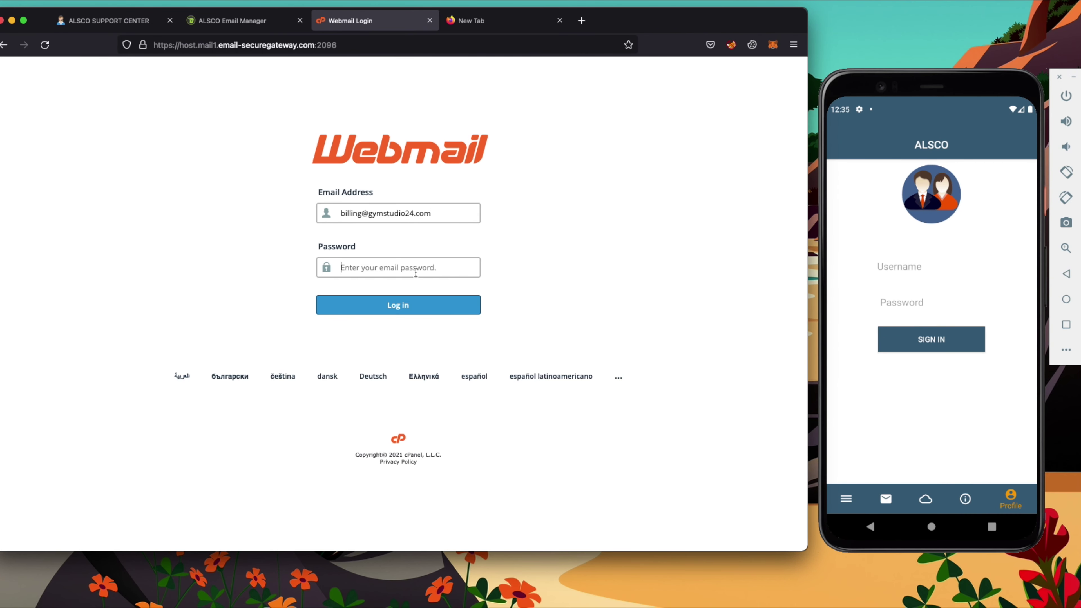
Paste the billing mailbox password and sign in to its Webmail main page
key("ctrl+v")
left_click(415, 302)
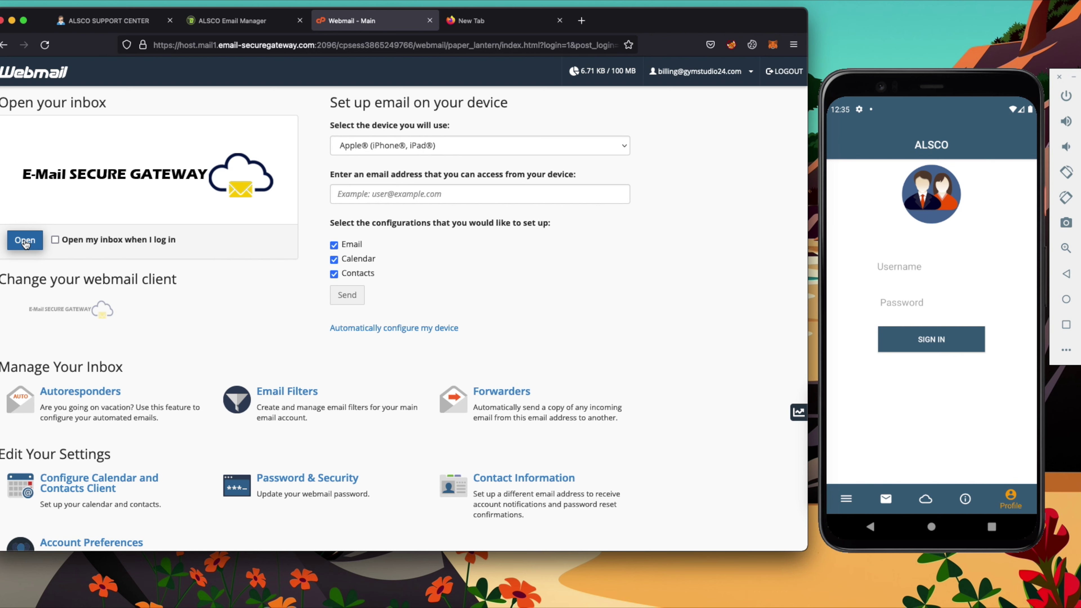
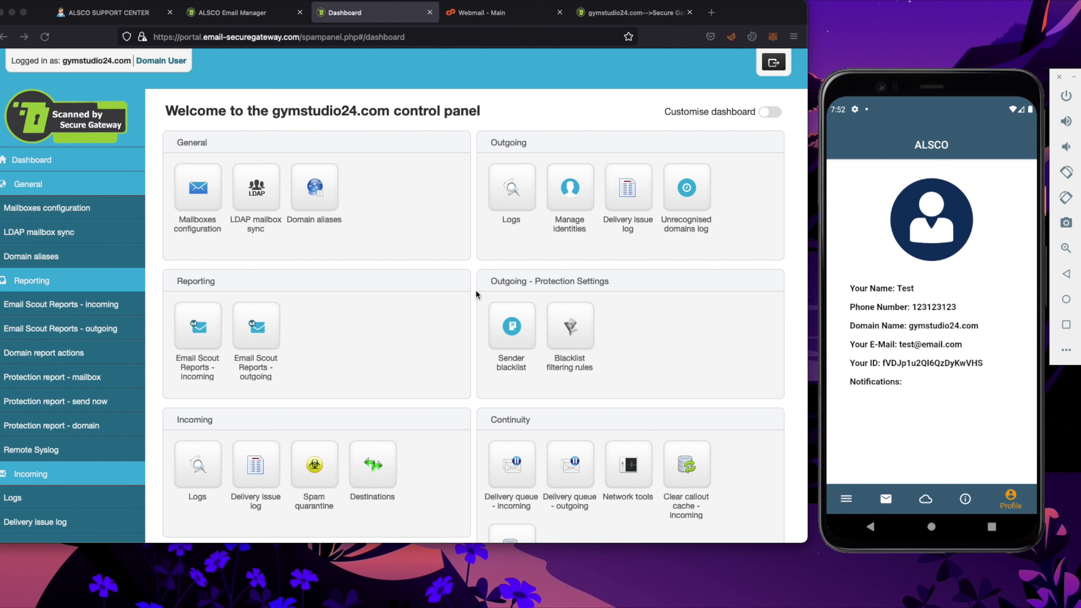
Return to the gymstudio24.com dashboard overview and scroll down to its lower settings links
left_click(408, 288)
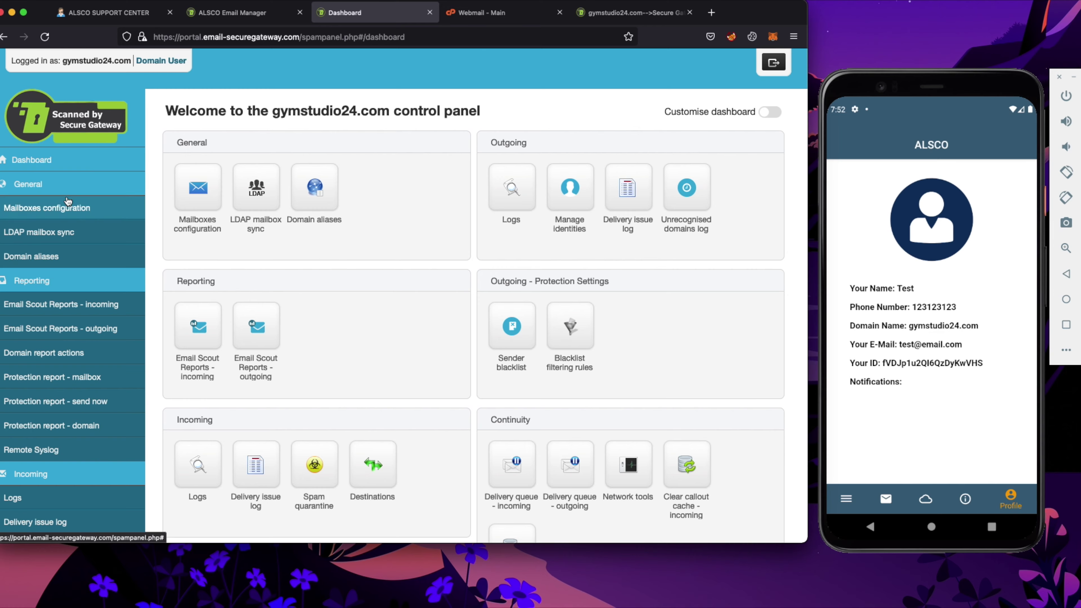
scroll(66, 232, "down", 2)
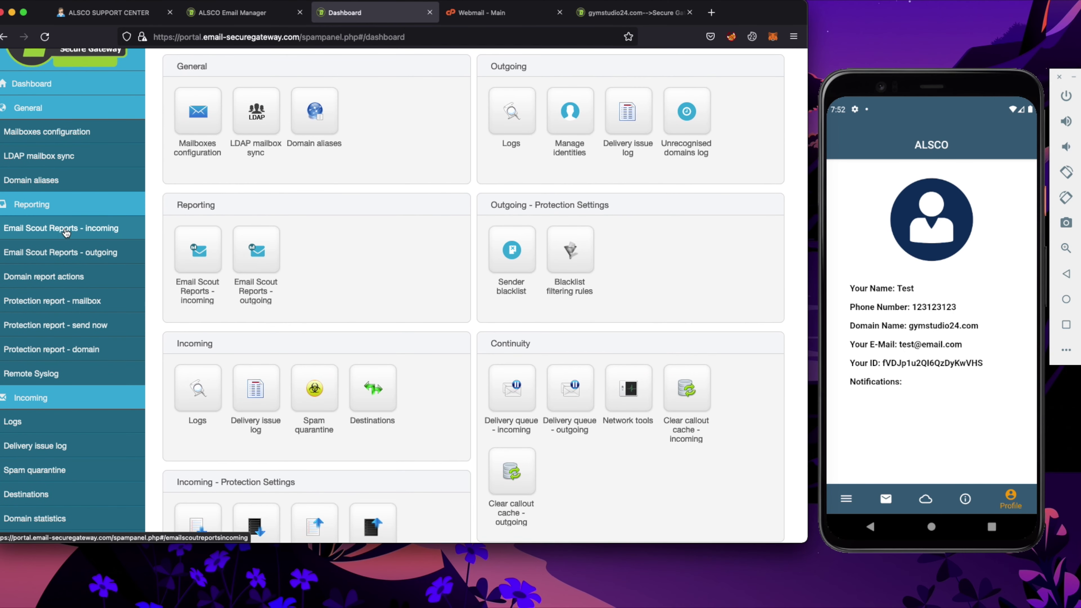
scroll(430, 145, "up", 2)
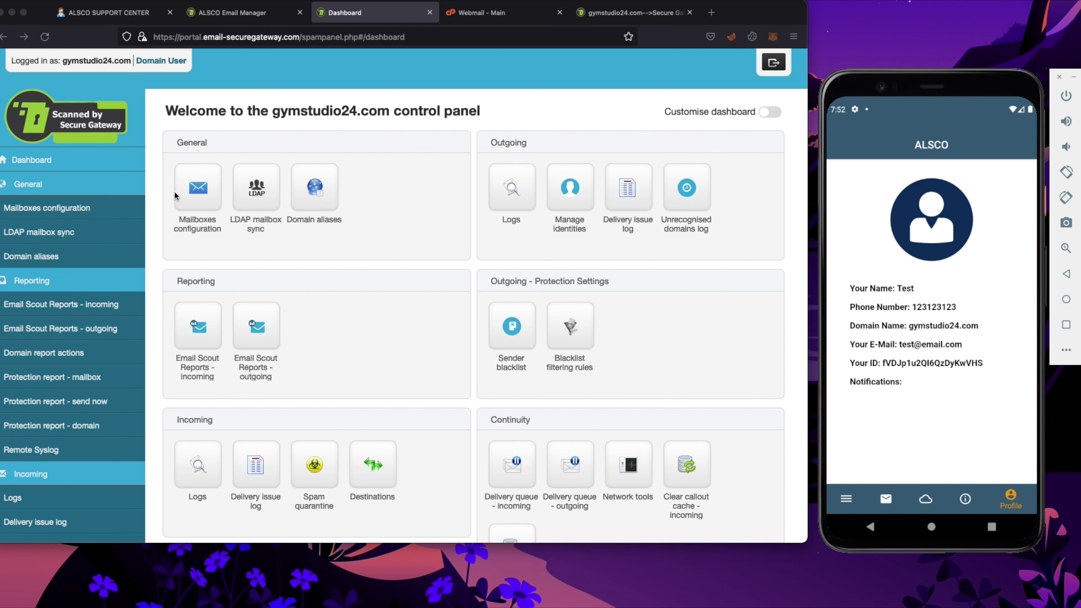
left_click(457, 184)
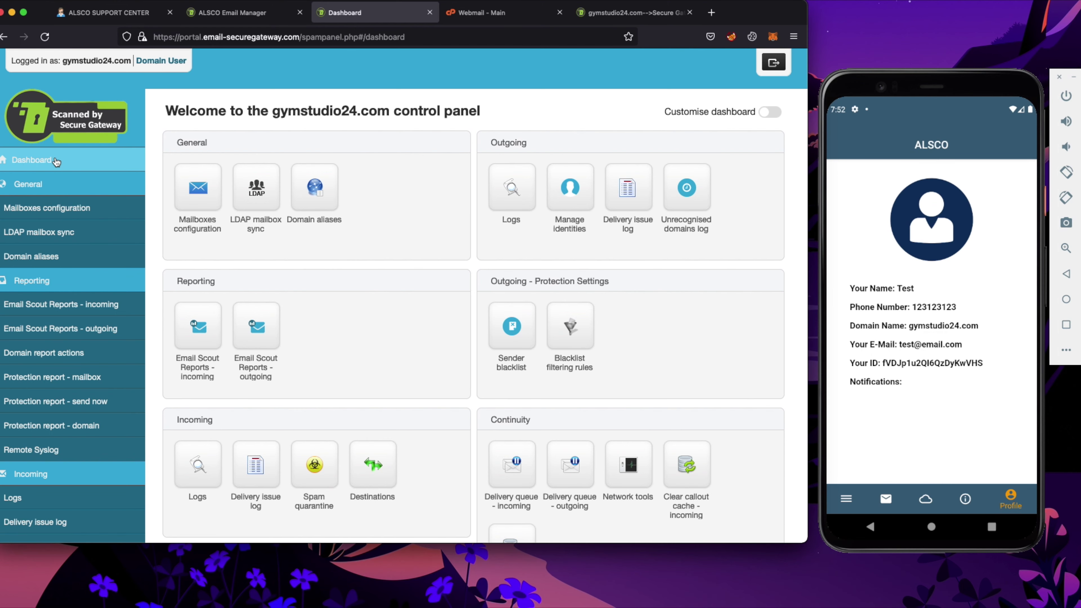
left_click(56, 161)
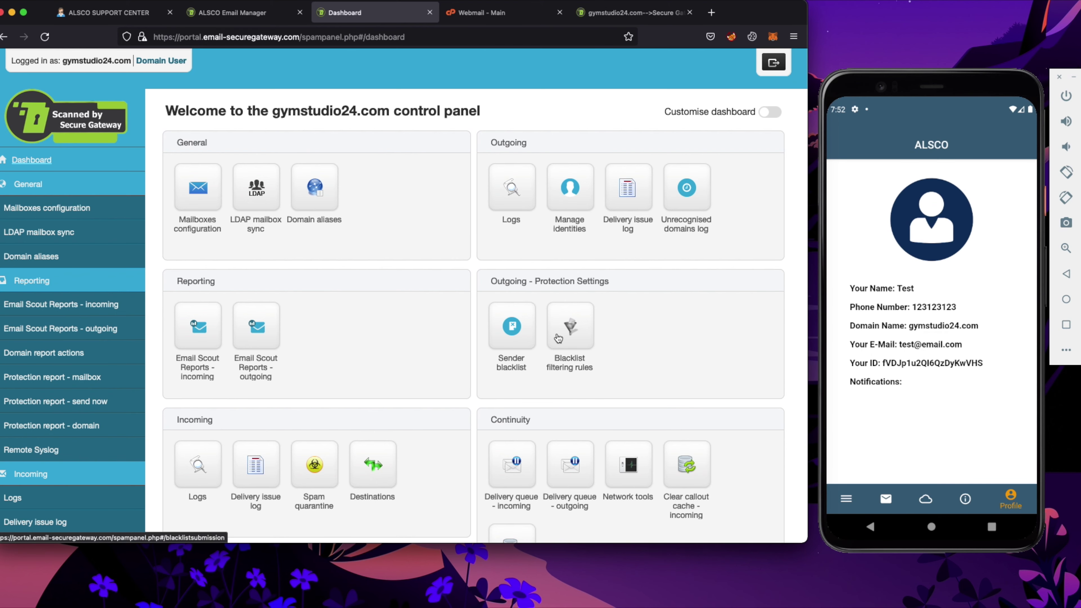
scroll(429, 278, "down", 3)
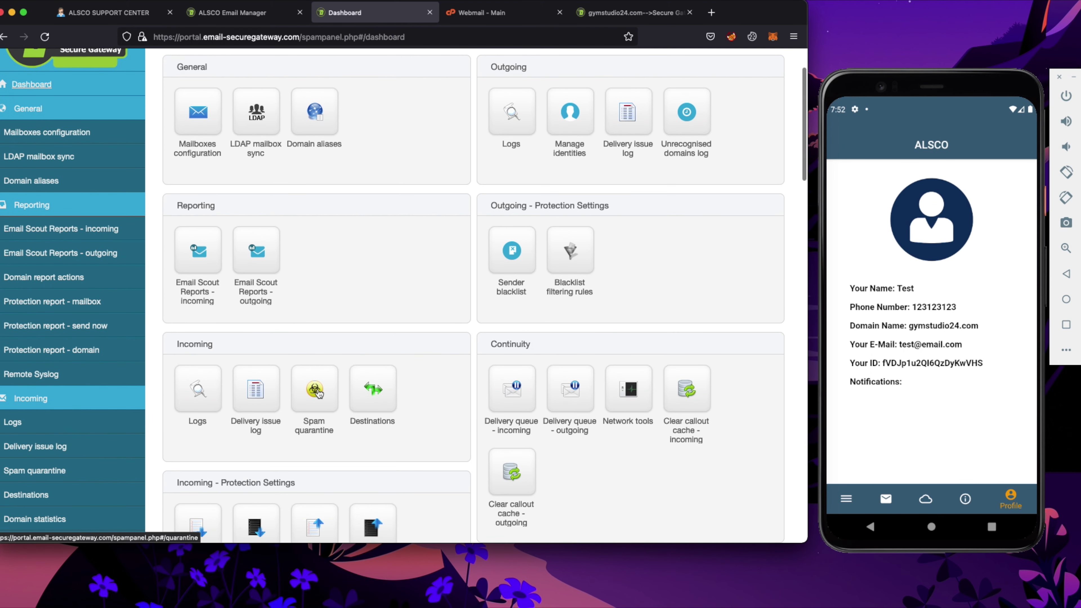
scroll(319, 393, "down", 2)
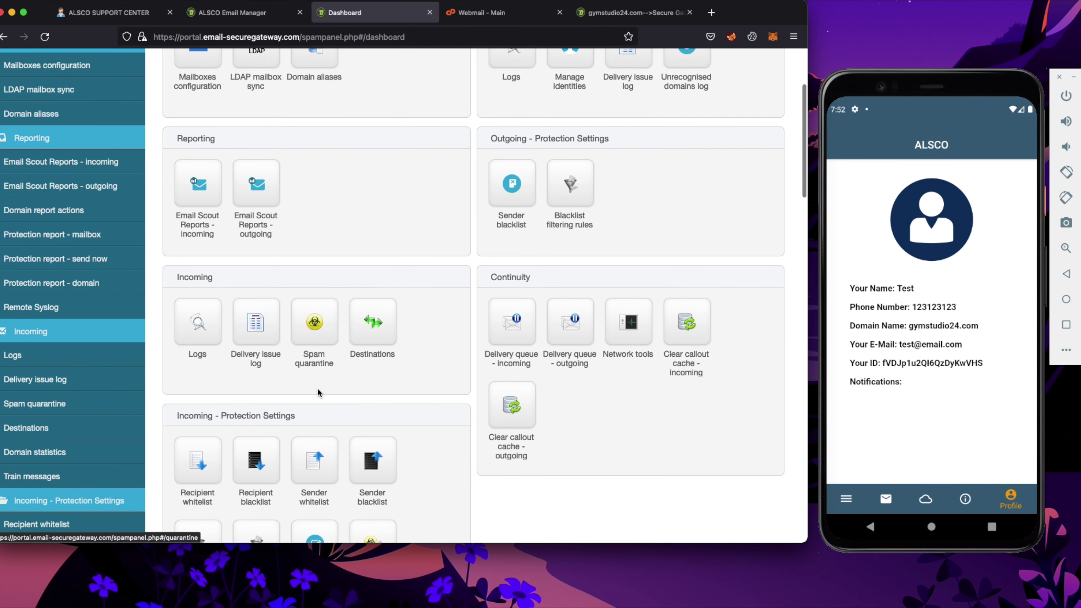
In Attachment restrictions, tick and untick .com, .nsh and .dll, leaving .exe marked for removal
left_click(209, 316)
scroll(398, 160, "down", 3)
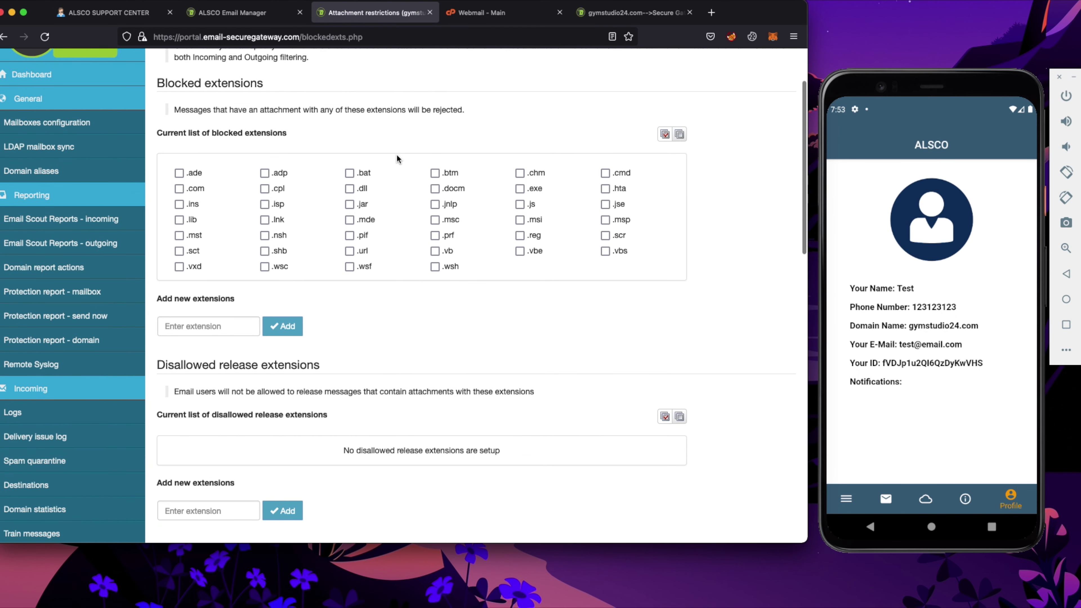
left_click(179, 190)
left_click(178, 189)
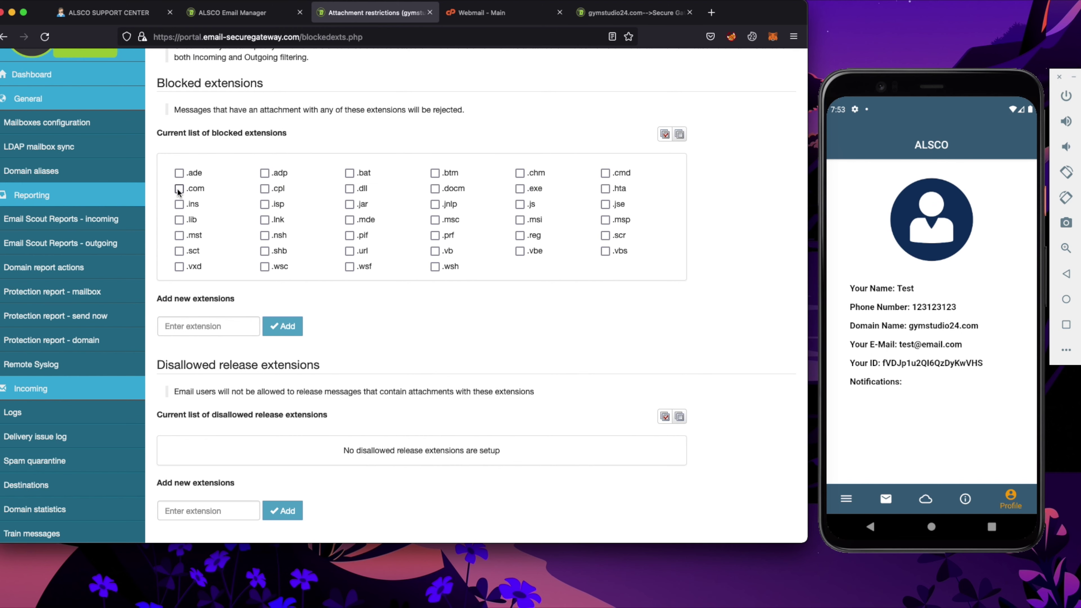
left_click(265, 236)
left_click(266, 237)
left_click(349, 188)
left_click(349, 189)
left_click(520, 189)
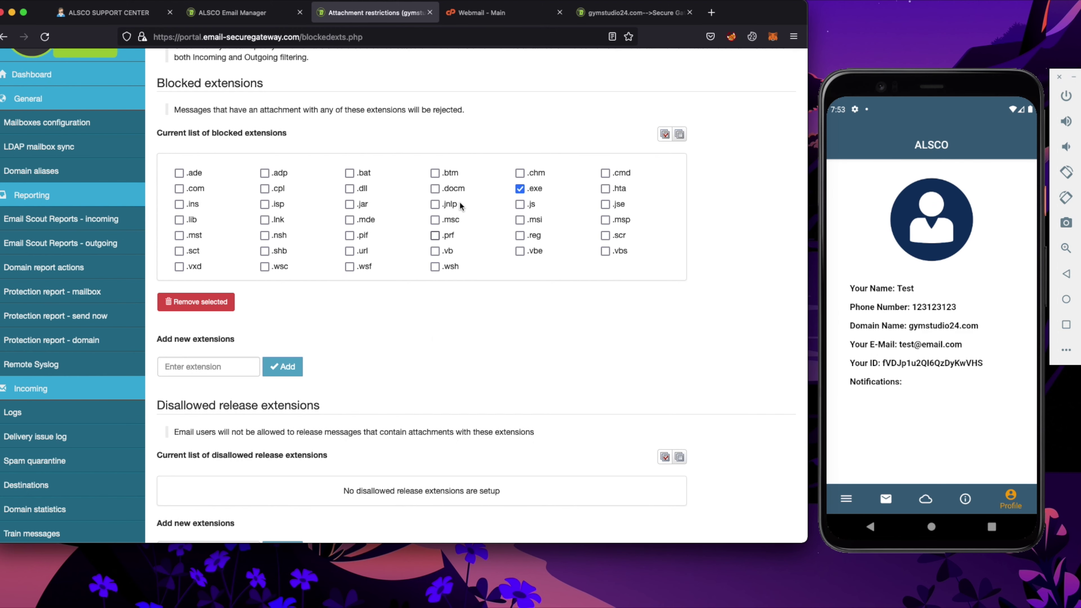
Open Email size restriction and edit the 50 MB email size limit
scroll(64, 341, "down", 10)
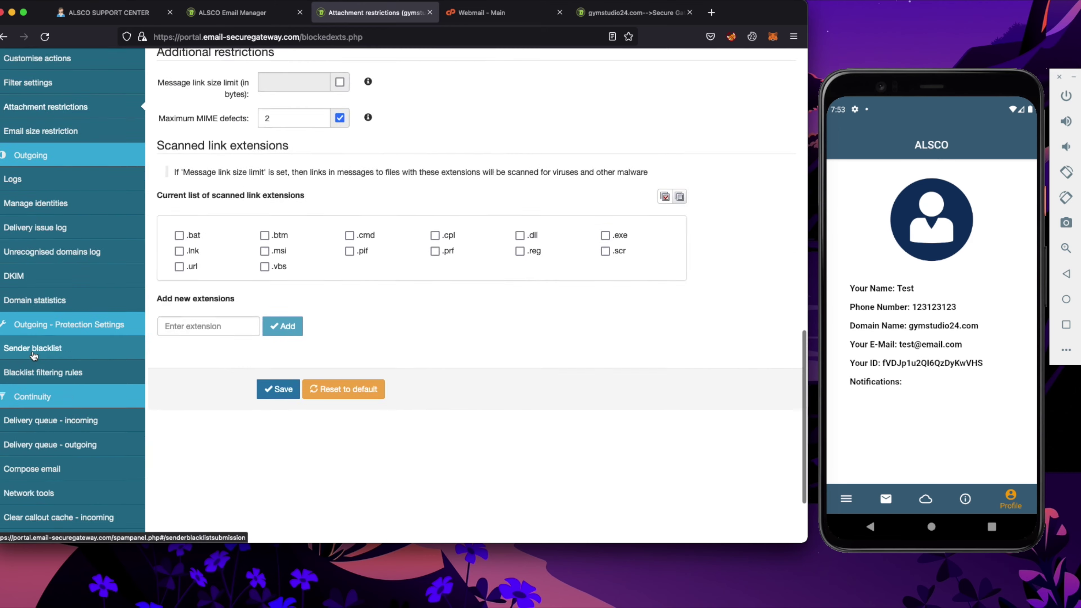
left_click(59, 317)
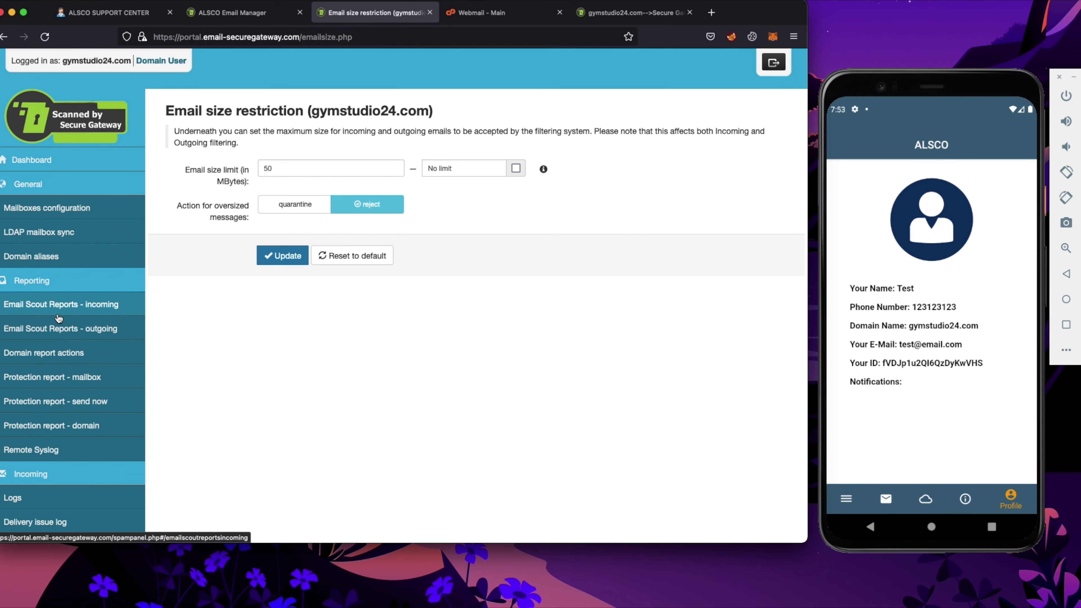
left_click(275, 166)
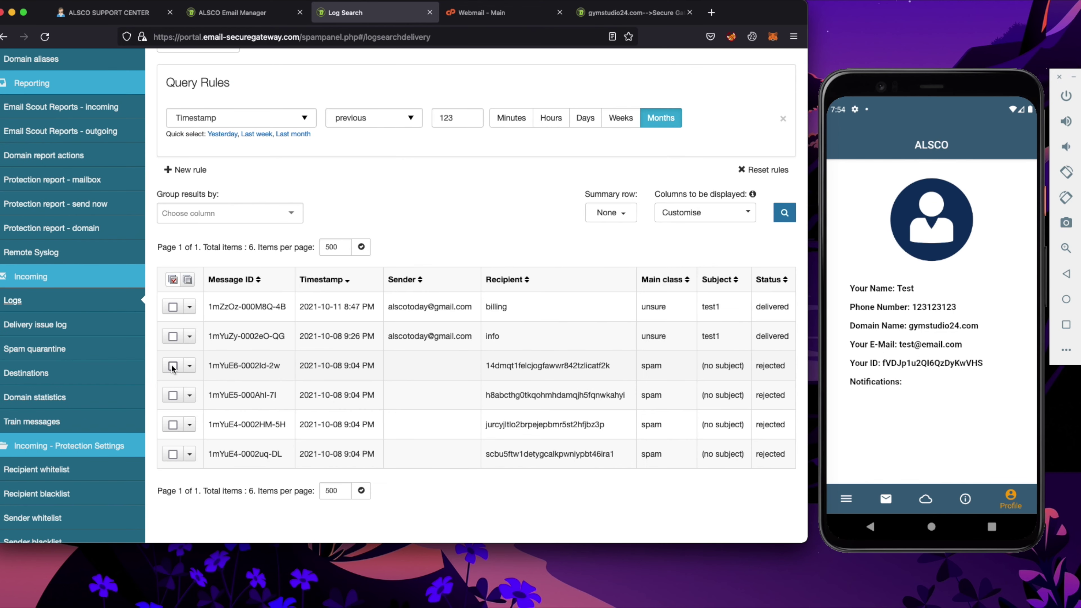
Tick the third message, a rejected spam entry, and close its action list without applying
left_click(173, 366)
scroll(173, 369, "down", 5)
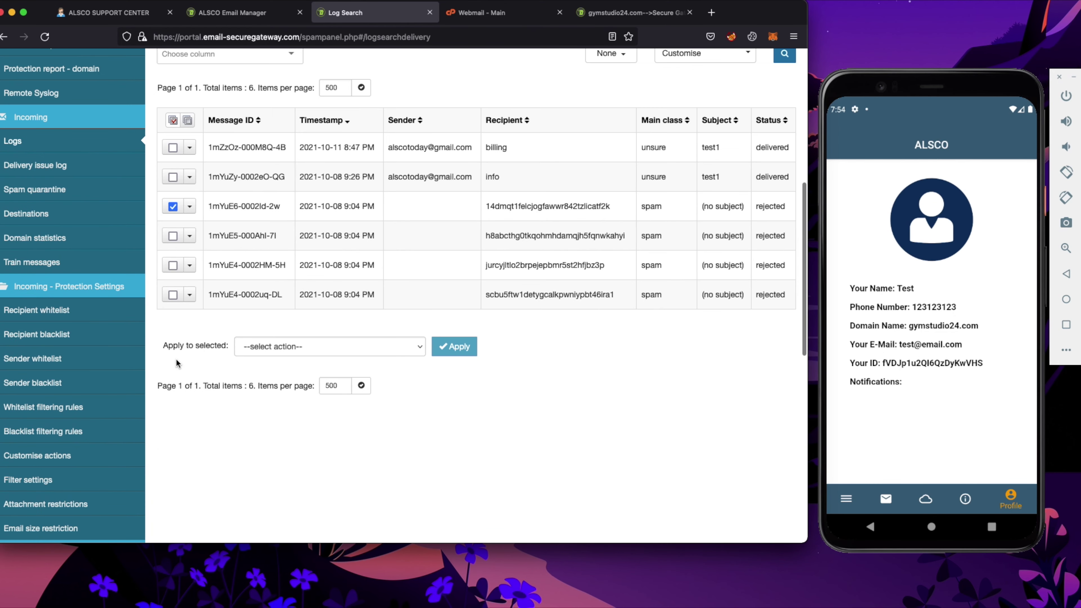
left_click(304, 346)
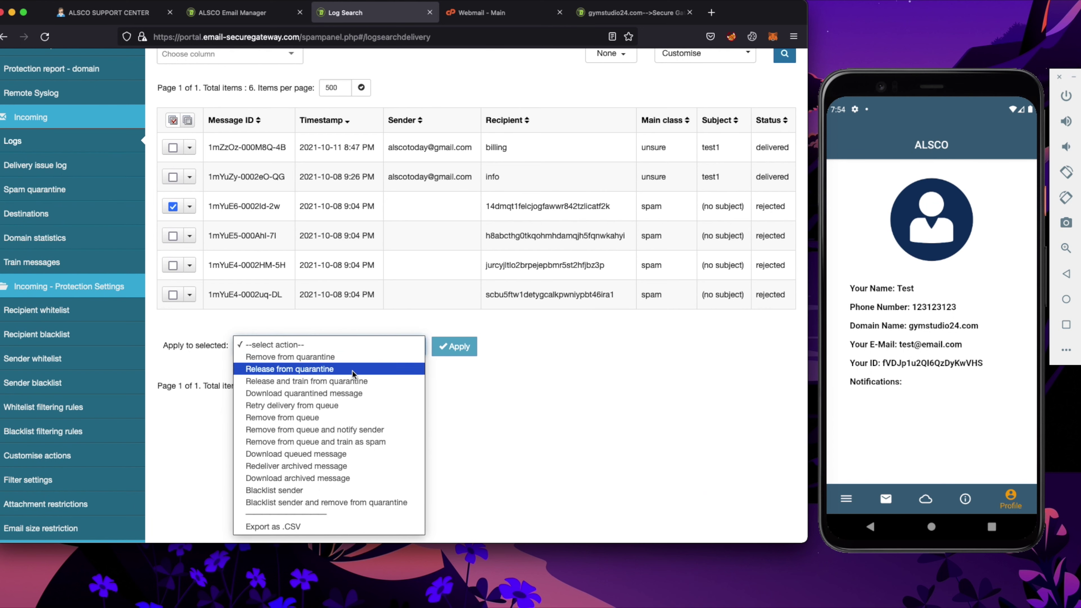
left_click(558, 389)
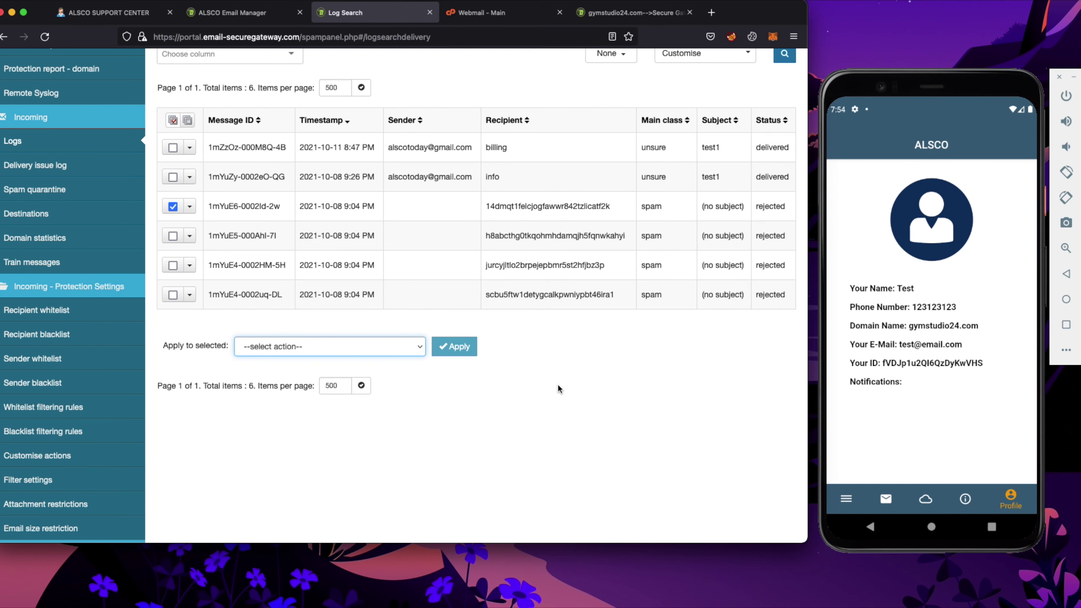
scroll(558, 389, "up", 5)
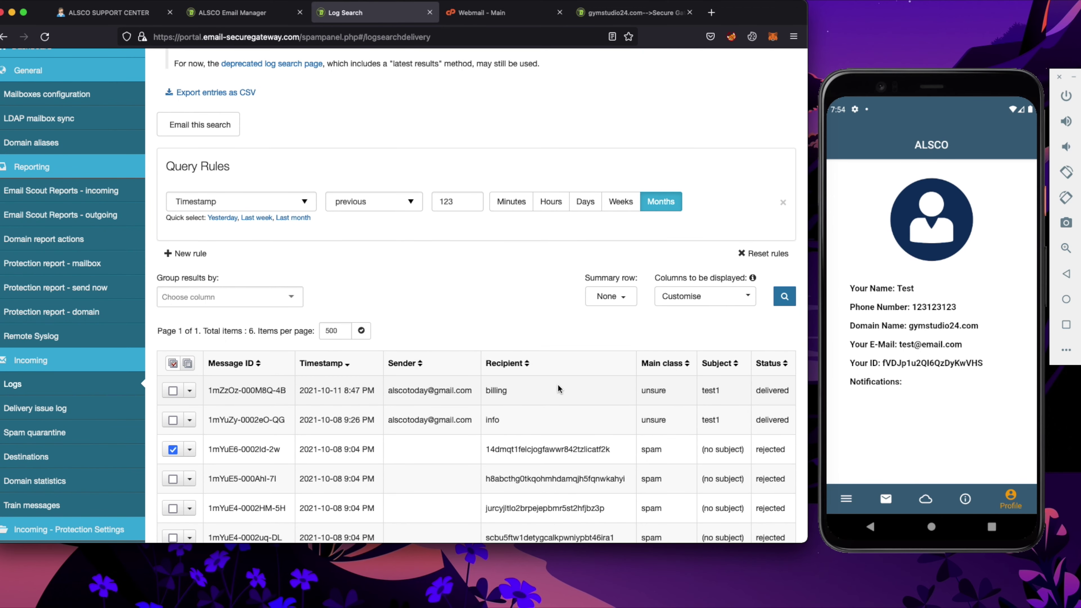